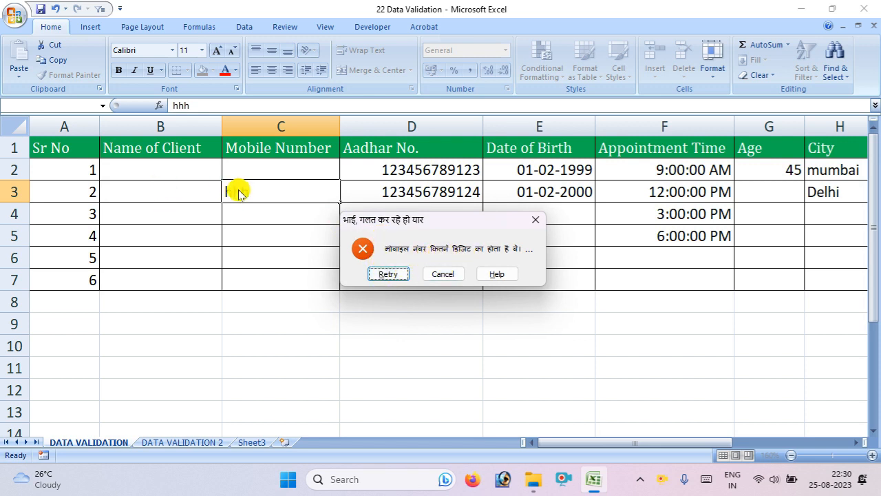
Try to enter a six-digit number in Mobile Number cell C3, then cancel the entry
left_click(444, 272)
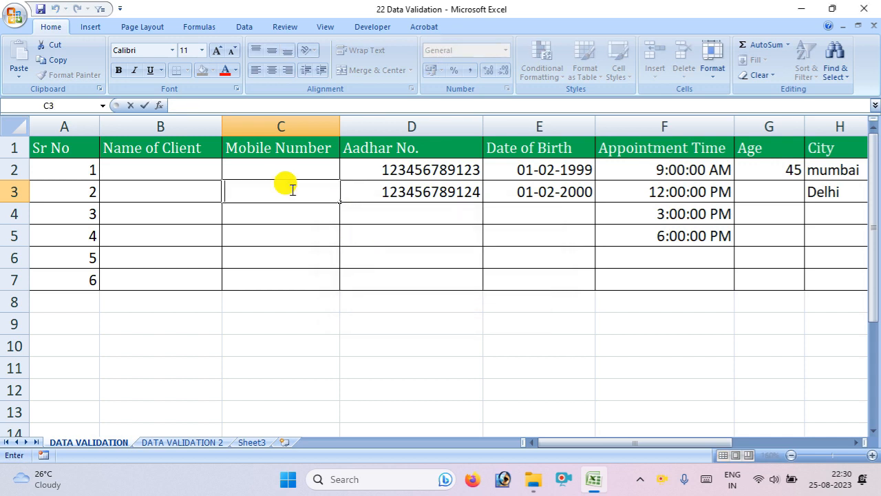
type("656646")
key("Return")
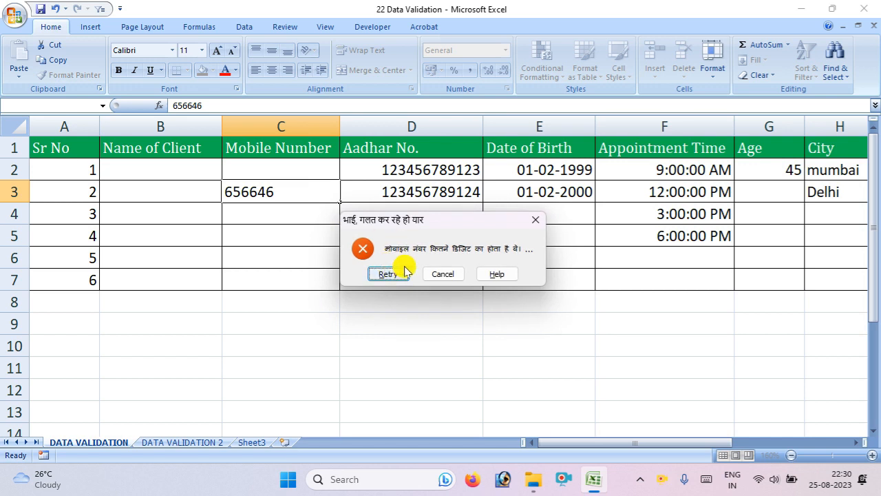
left_click(436, 274)
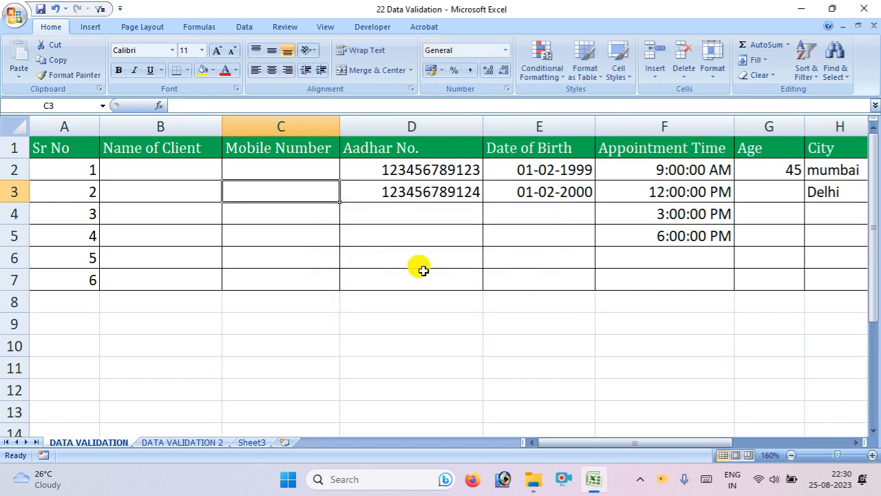
Try to enter the Aadhar number from row 3 again in cell D4, then cancel the entry
left_click(397, 220)
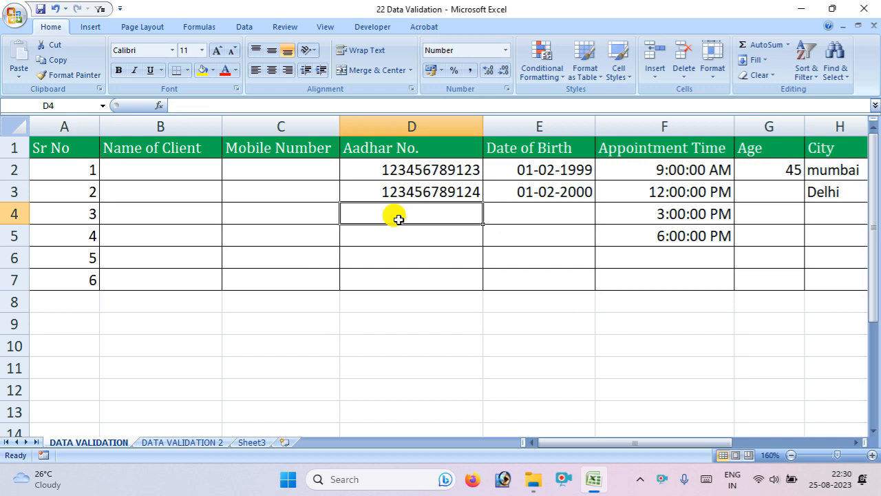
type("12345678")
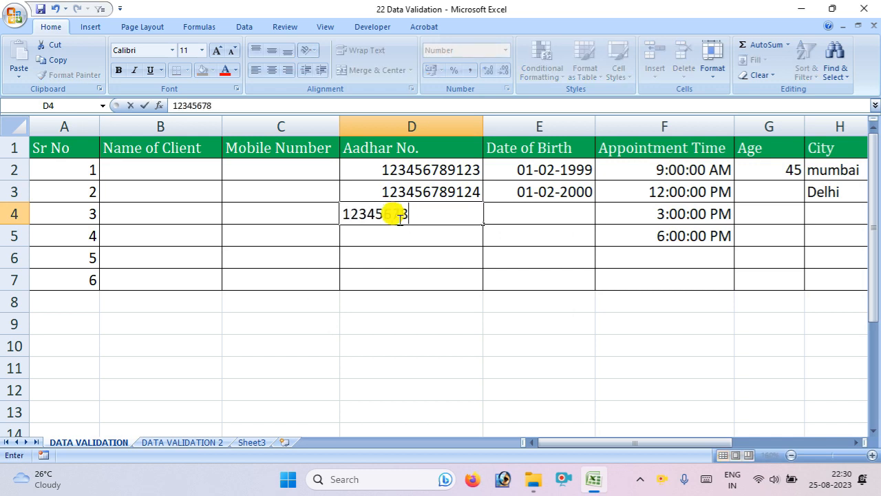
type("9124")
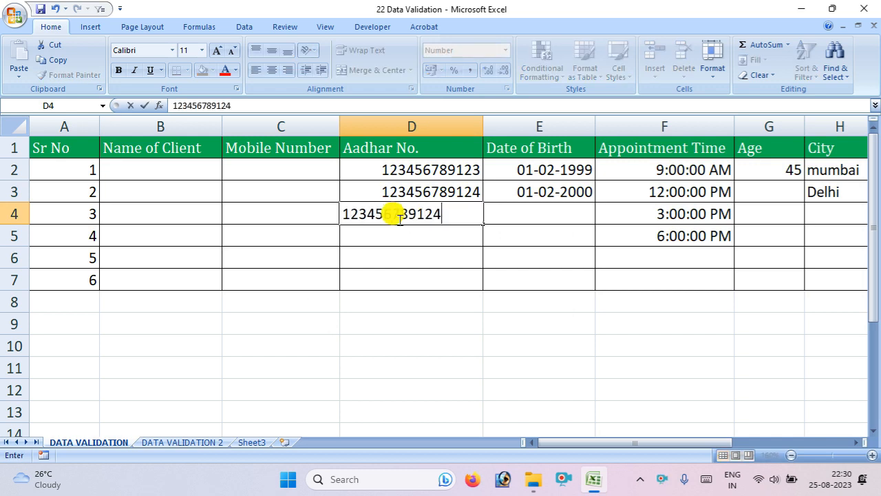
key("Return")
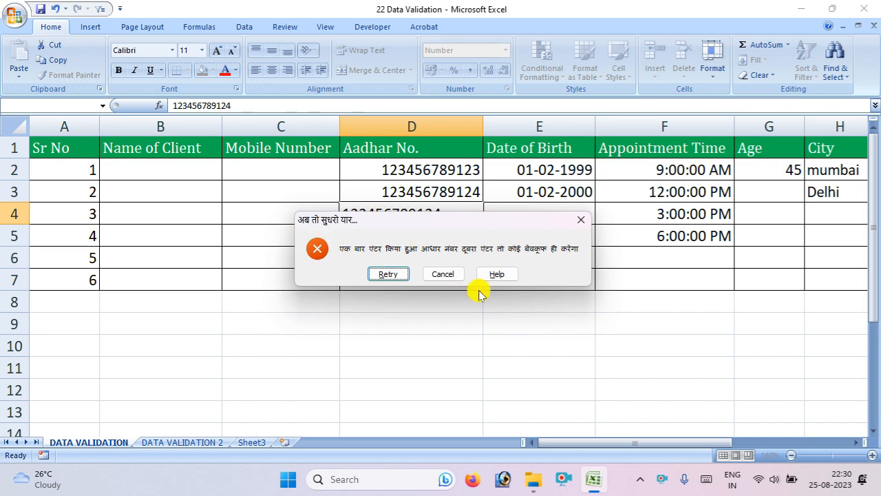
left_click(436, 274)
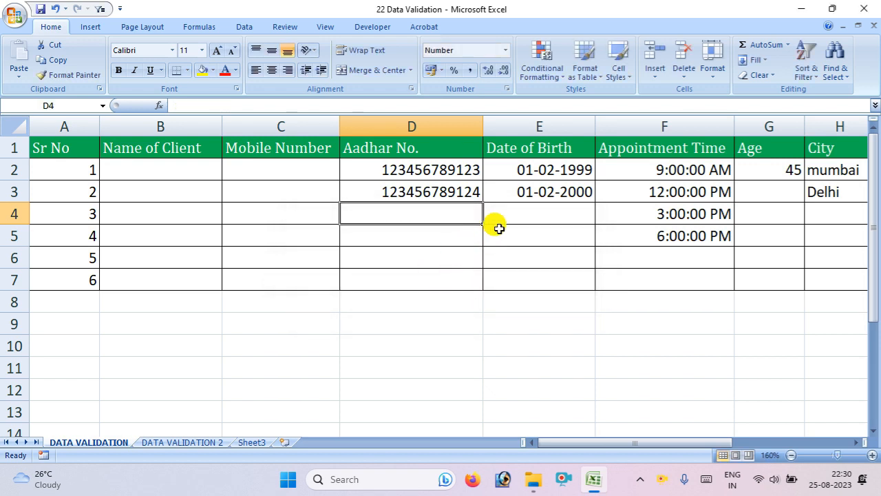
Try to enter an under-18 date of birth in cell E4, then cancel the entry
double_click(513, 211)
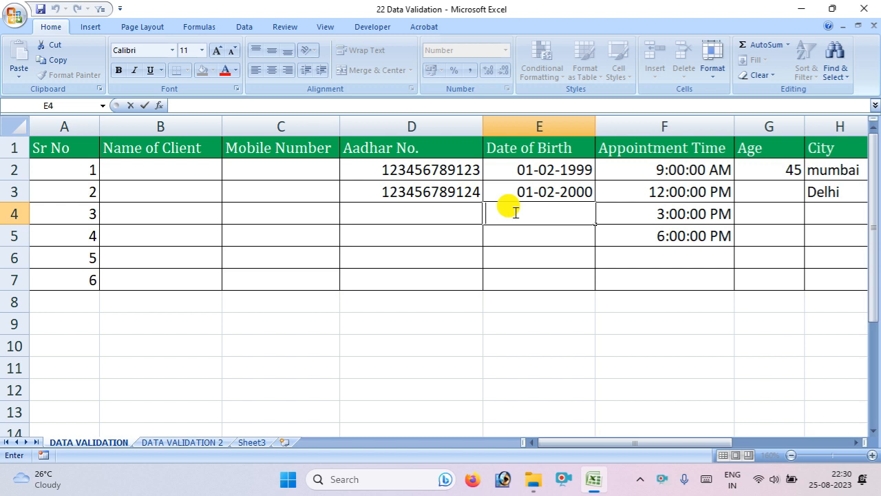
type("01-")
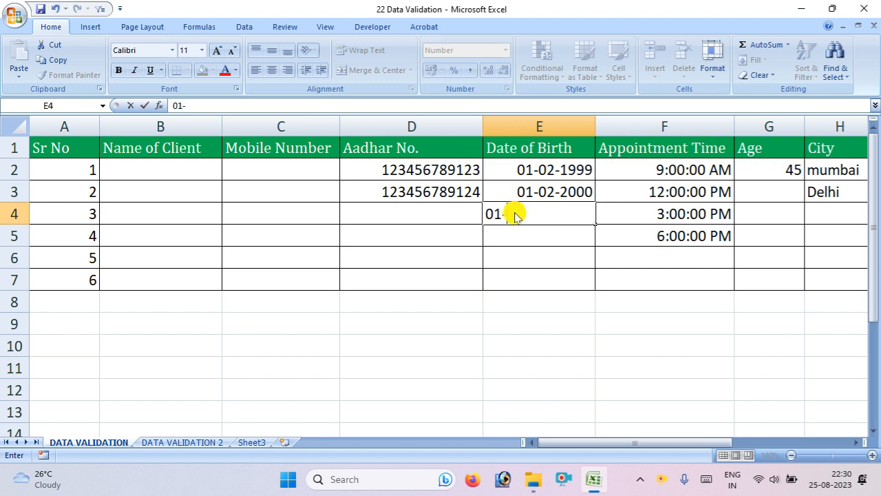
type("01-2006")
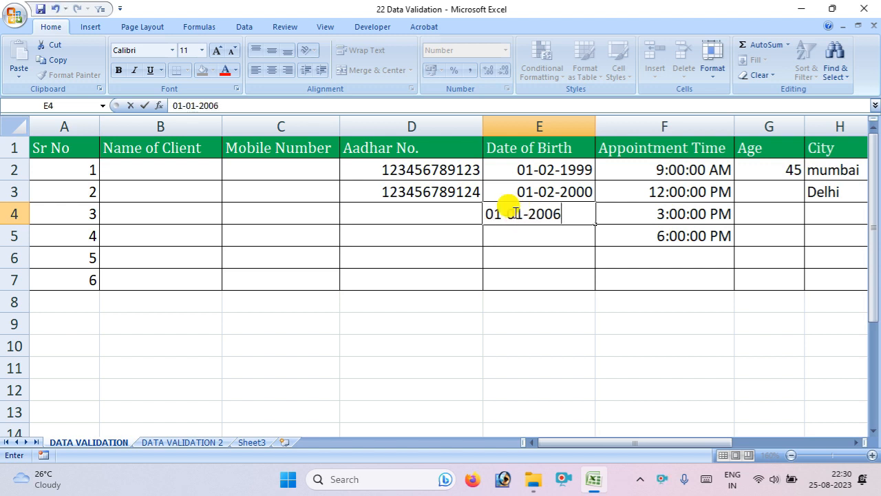
key("Return")
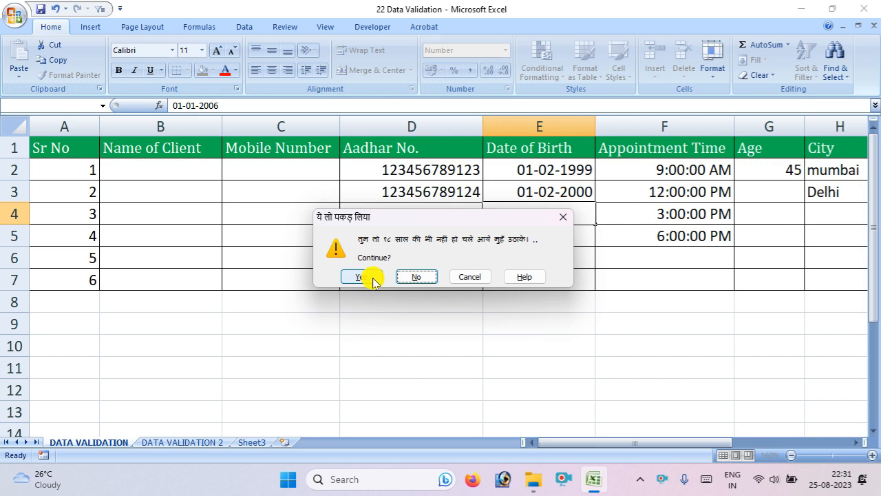
left_click(467, 276)
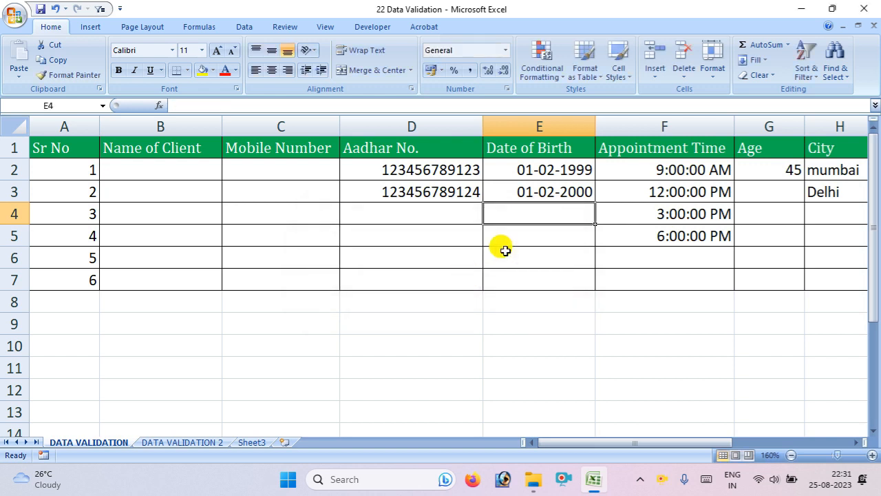
Try to enter the appointment time 7:00:00pm in cell F6, then cancel the entry
double_click(667, 256)
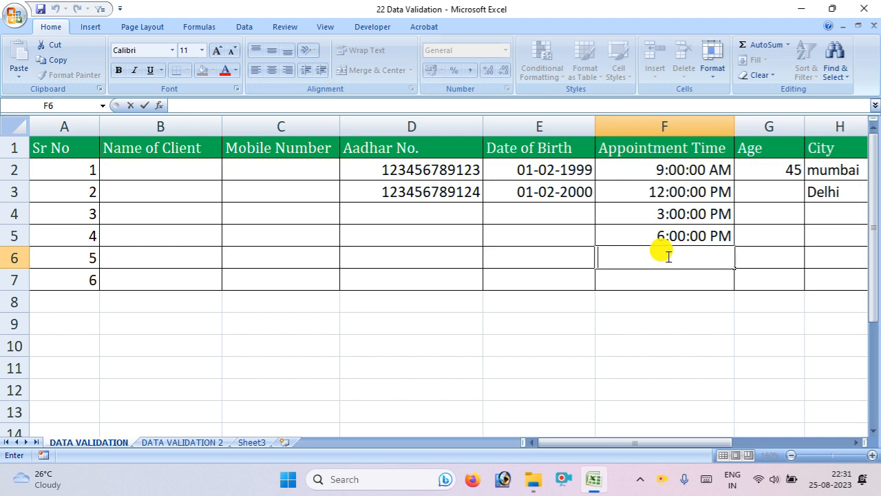
type("7:00:00")
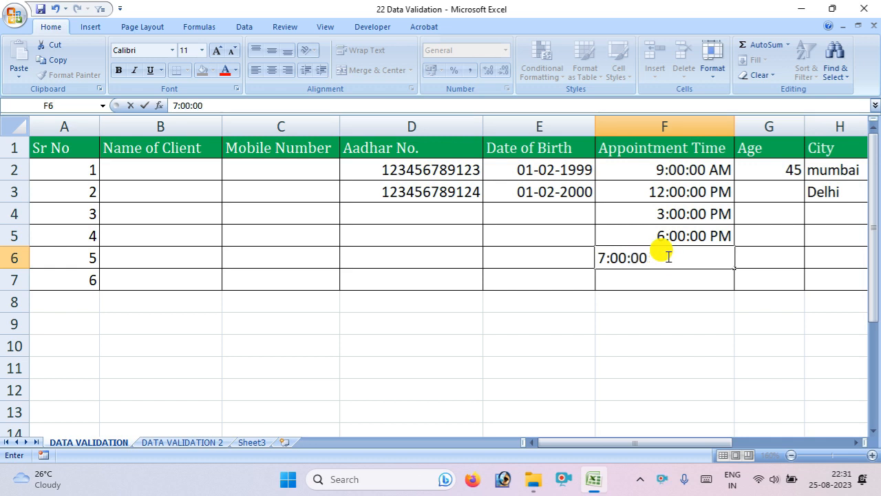
type("pm")
key("Return")
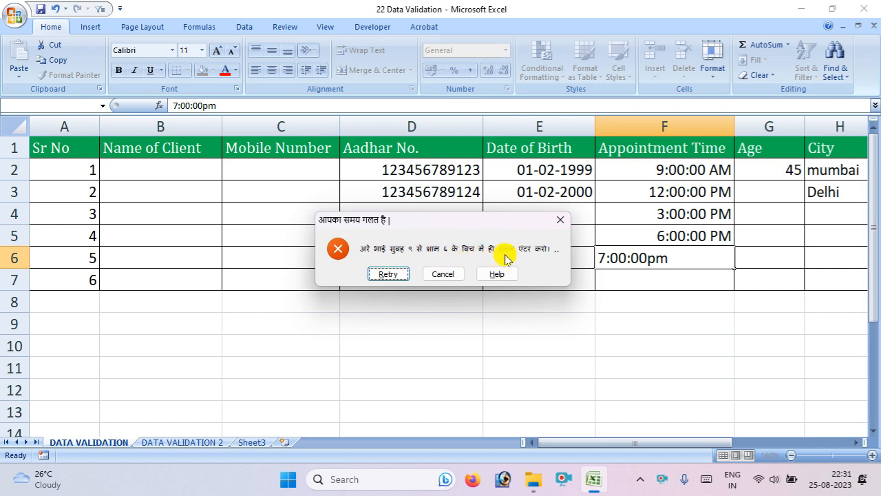
mouse_move(442, 279)
left_mouse_down()
mouse_move(521, 269)
mouse_move(490, 263)
mouse_move(445, 272)
left_mouse_up()
left_click_drag(445, 271, 749, 231)
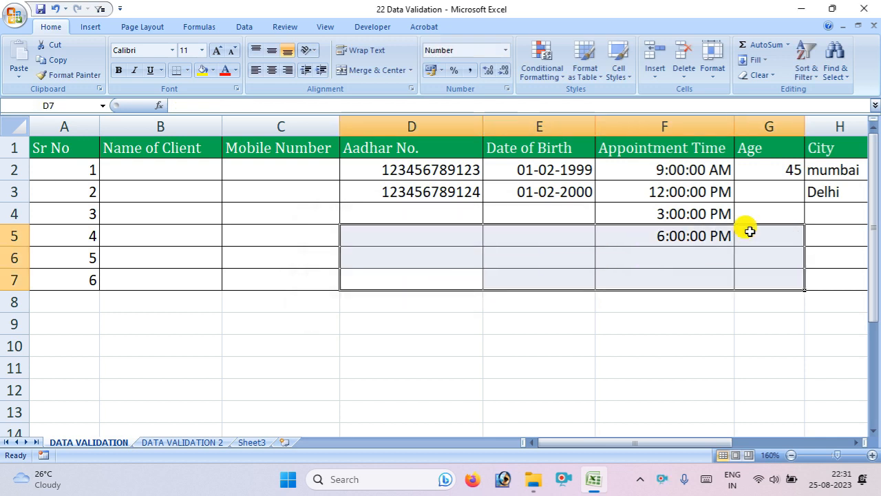
Try to enter the text dscds in Age cell G3, then cancel the entry
left_click(753, 195)
type("dscds")
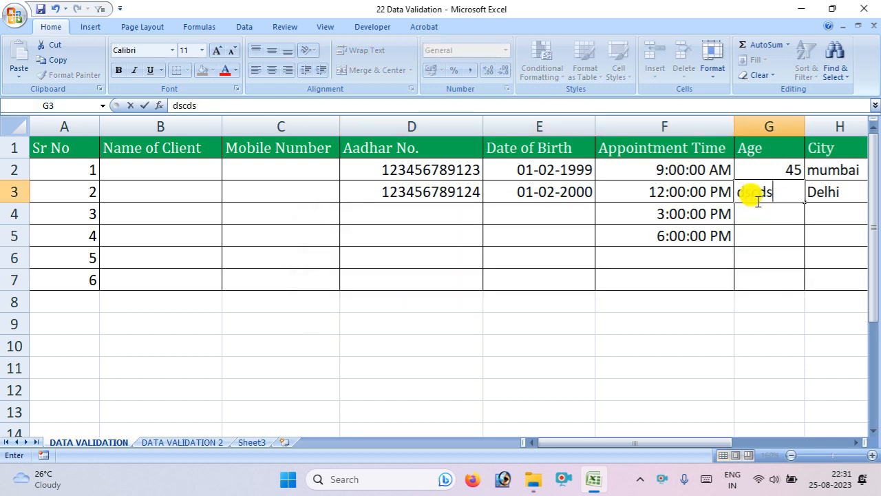
key("Return")
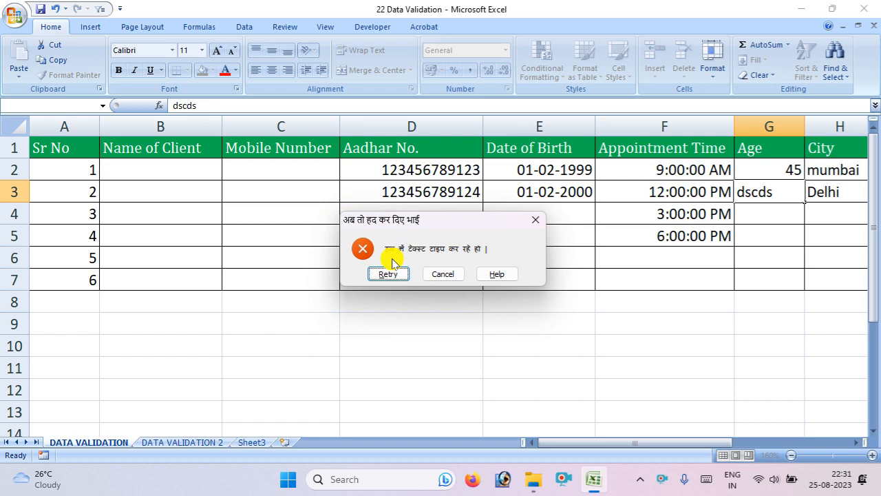
left_click(435, 273)
Examine the list of allowed cities for City cell H4 and close it without choosing one
left_click_drag(586, 441, 679, 425)
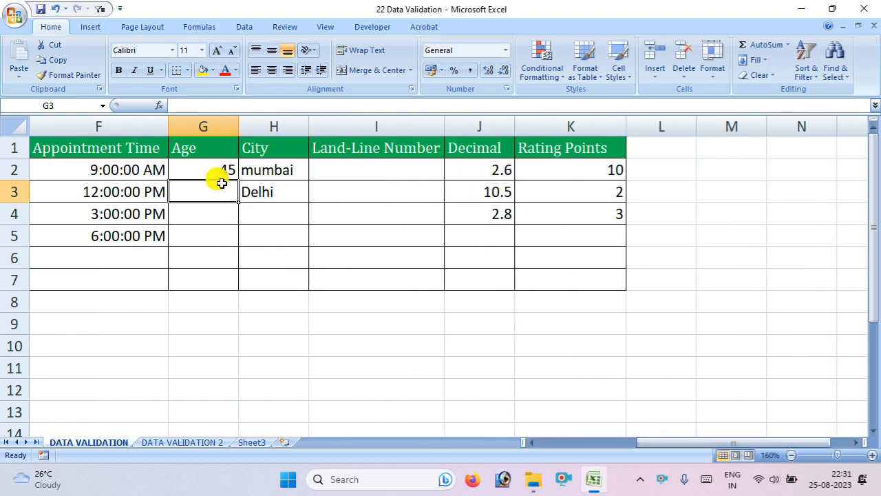
left_click(268, 171)
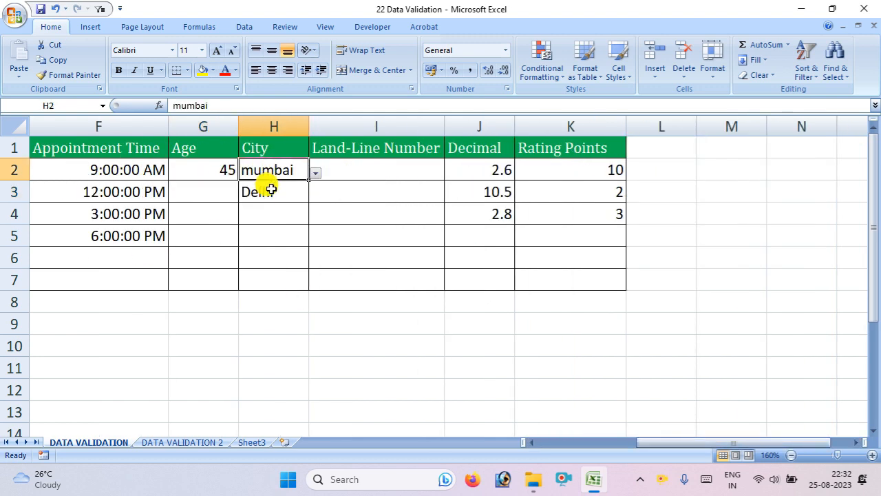
left_click_drag(270, 193, 320, 218)
left_click(317, 217)
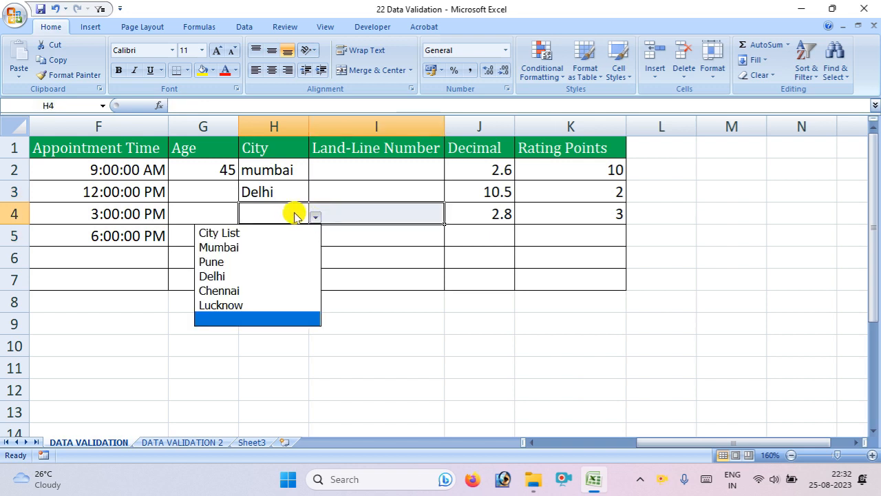
left_click(289, 210)
Try to enter the unlisted city patna in cell H4, then cancel the entry
left_click(288, 208)
type("pata")
key("BackSpace")
type("na")
key("Return")
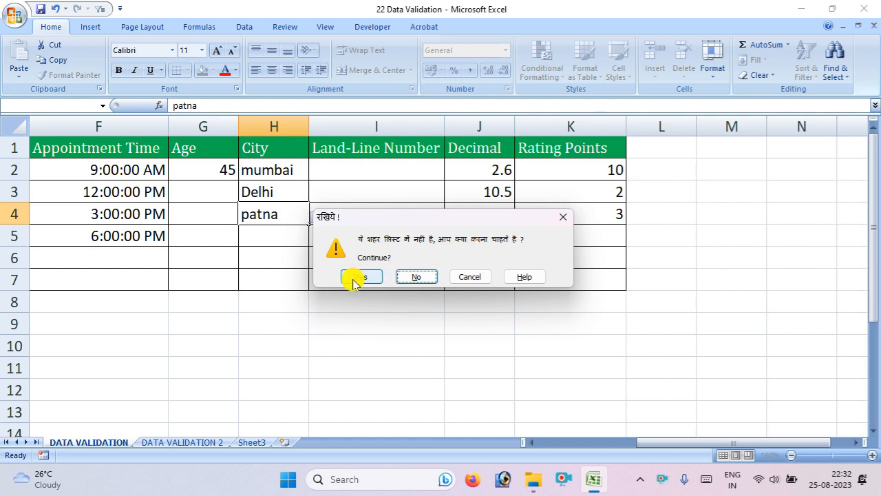
left_click(471, 276)
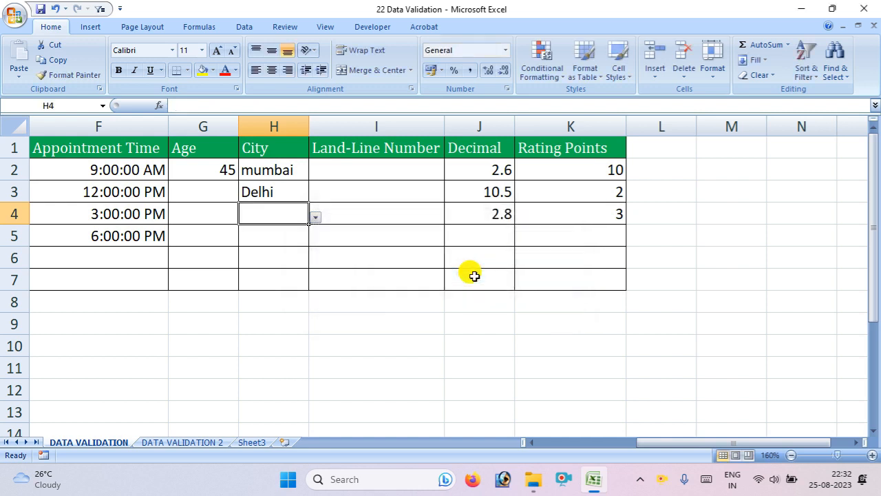
Read the input message attached to Land-Line Number cell I2
left_click(363, 172)
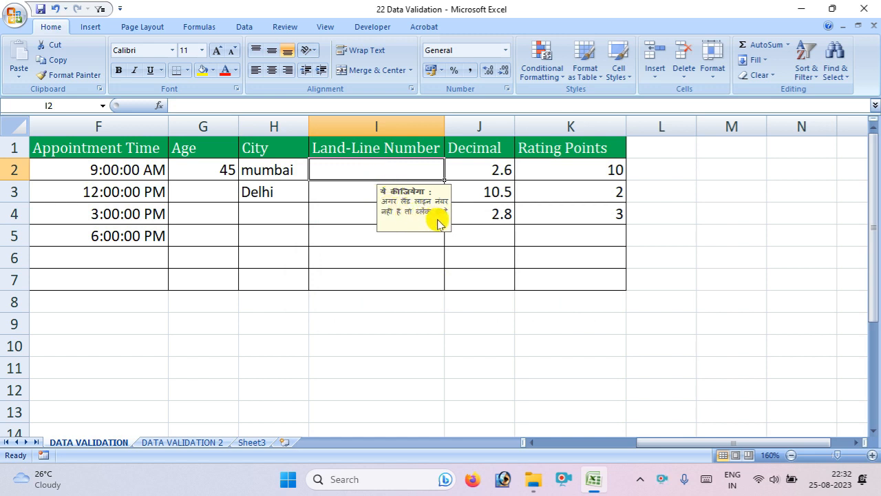
left_click(474, 250)
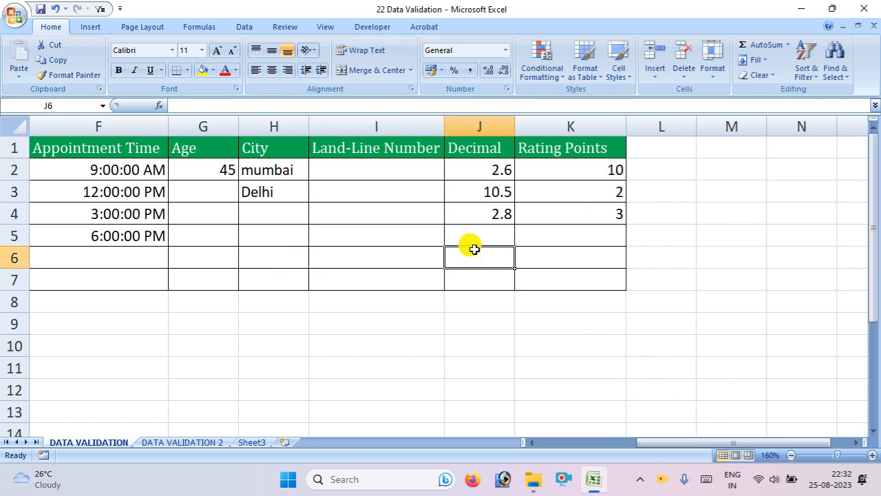
Try to enter 233.5255 in Decimal cell J5, then cancel the entry
double_click(480, 232)
type("2")
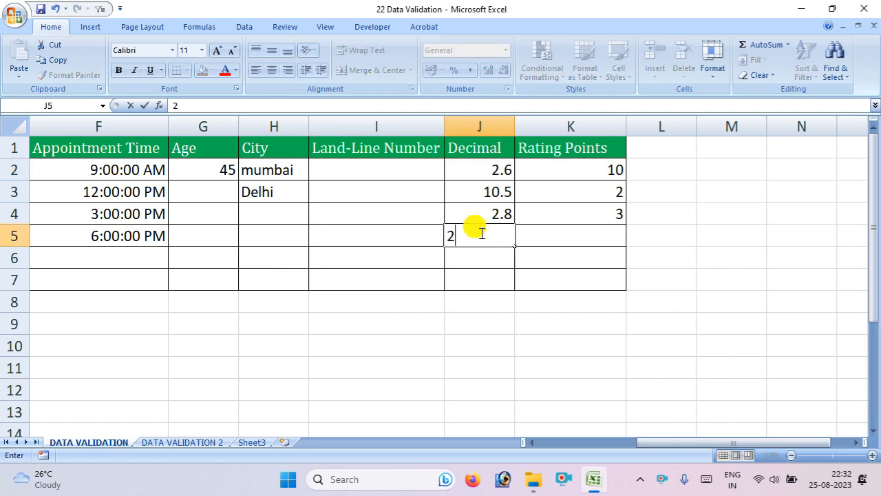
type("33.5255")
key("Return")
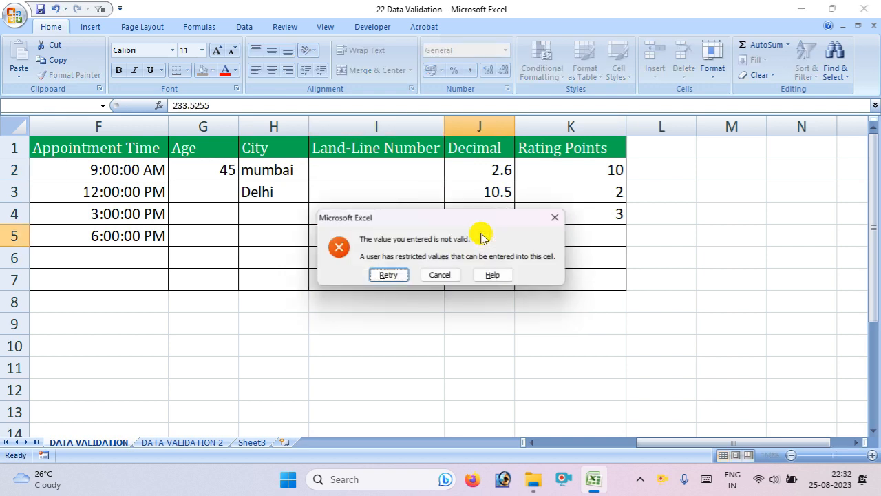
left_click(439, 277)
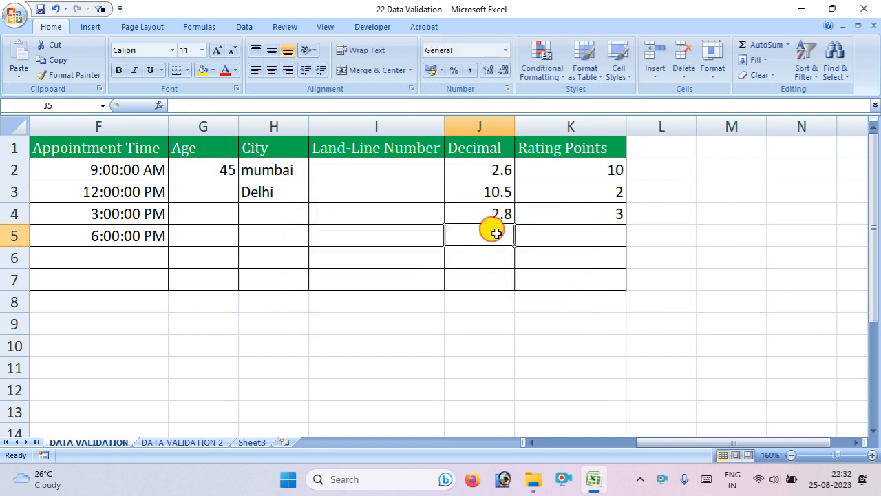
Enter 3.5 in Decimal cell J5
double_click(496, 234)
type("3.5")
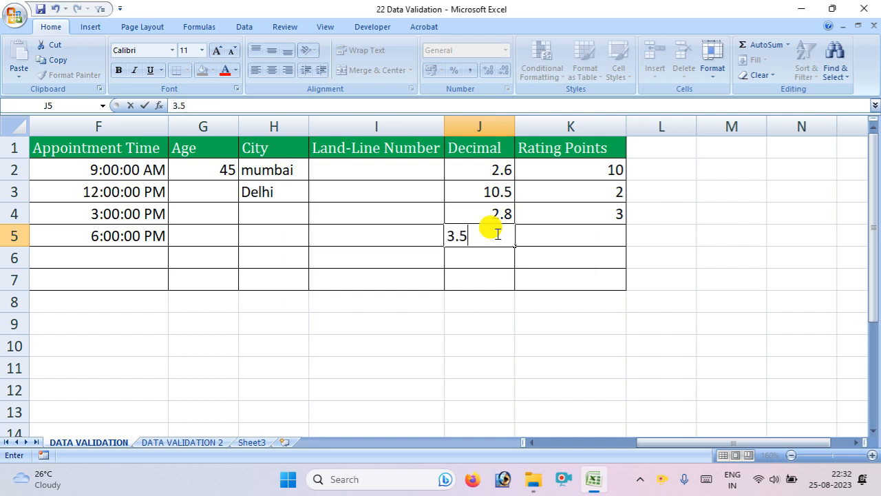
key("Tab")
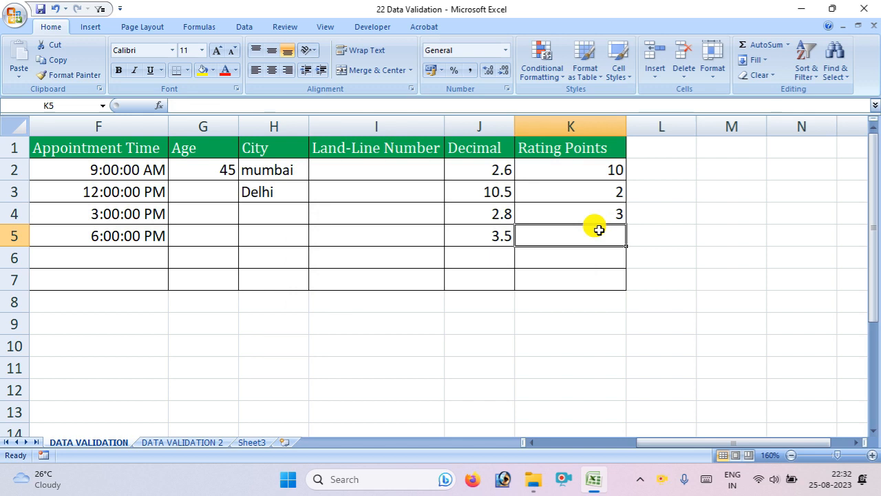
Try to enter 15 in Rating Points cell K5, then cancel the entry
type("15")
key("Return")
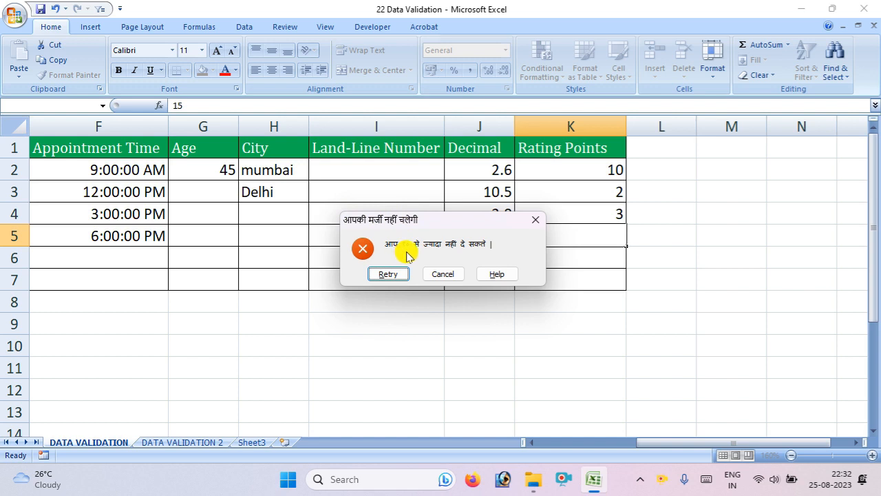
left_click(454, 274)
Enter the formula =COUNTIF(A2:A7,A2) in cell A10 below the Sr No column
left_click_drag(654, 441, 330, 457)
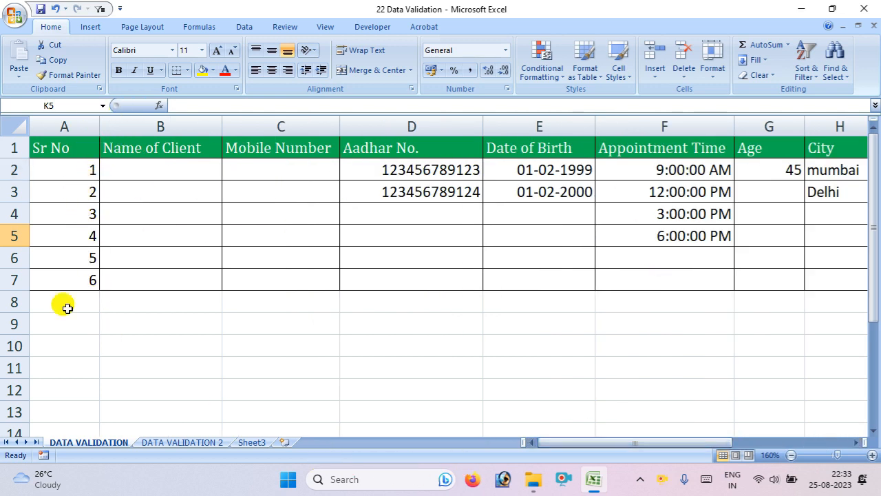
double_click(69, 338)
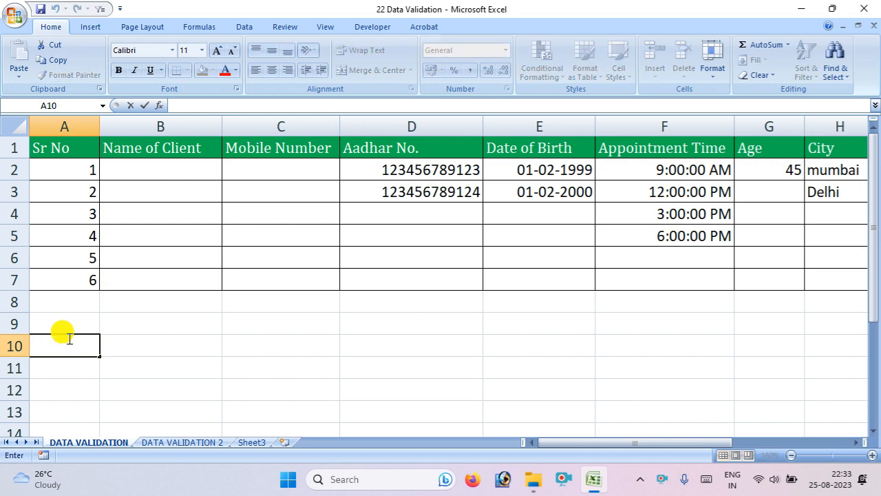
type("=count")
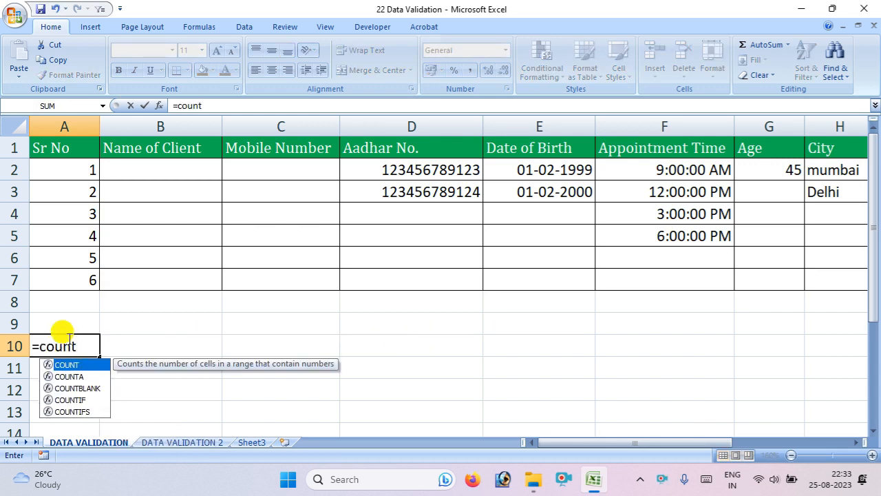
type("if")
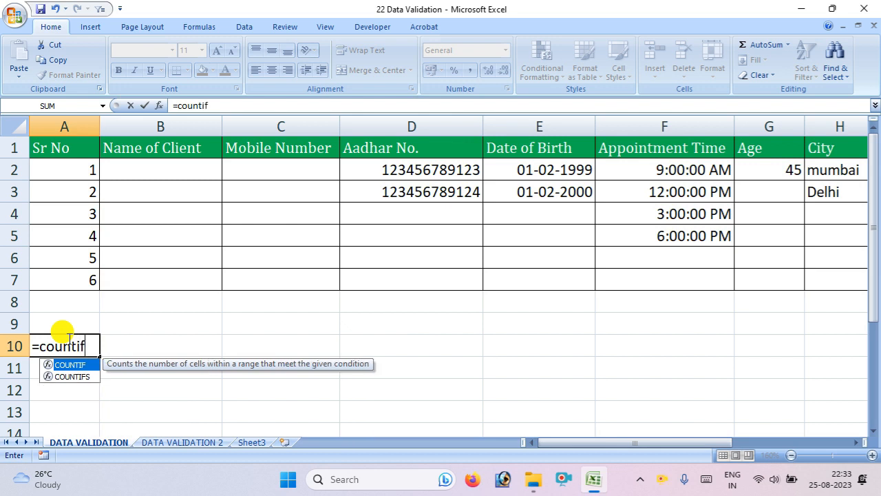
type("(")
left_click_drag(65, 170, 62, 282)
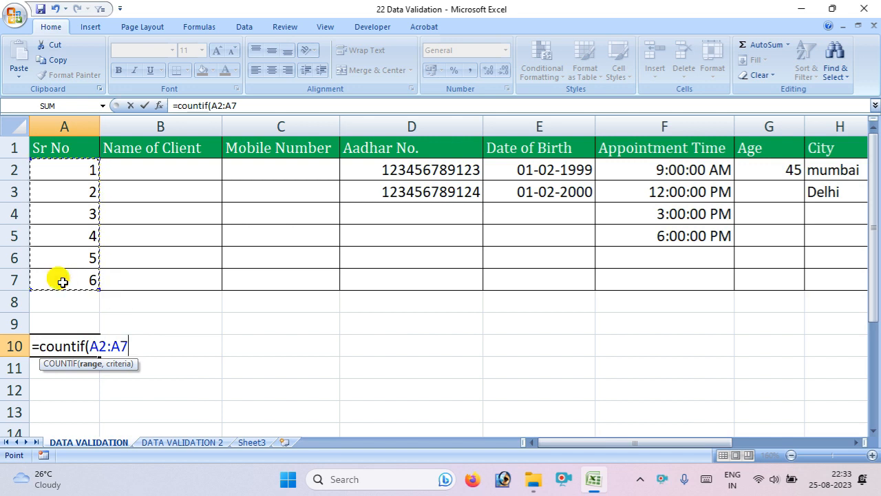
type(",")
left_click(75, 169)
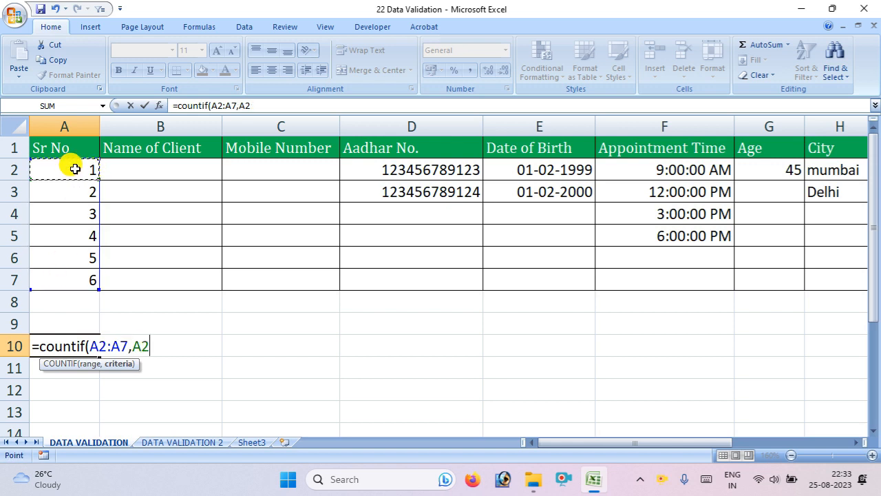
type(")")
key("Return")
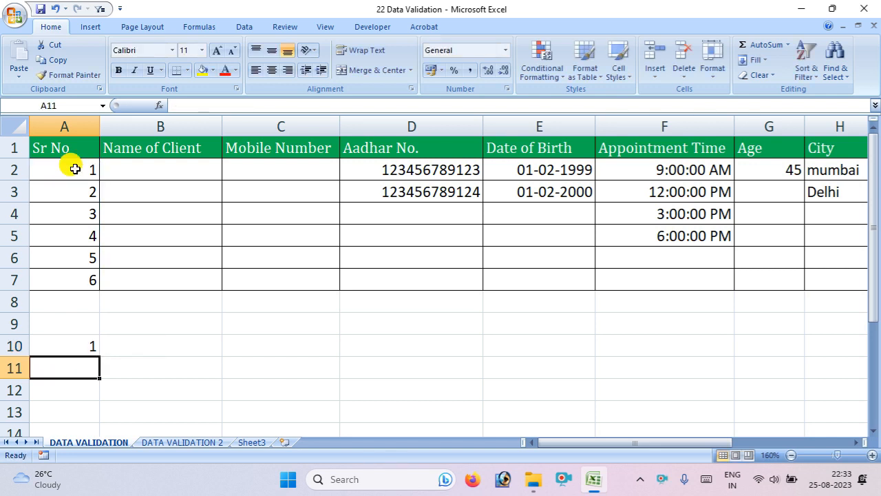
Set Sr No cells A4 and A5 to 1, then check the COUNTIF formula in A10
left_click(91, 211)
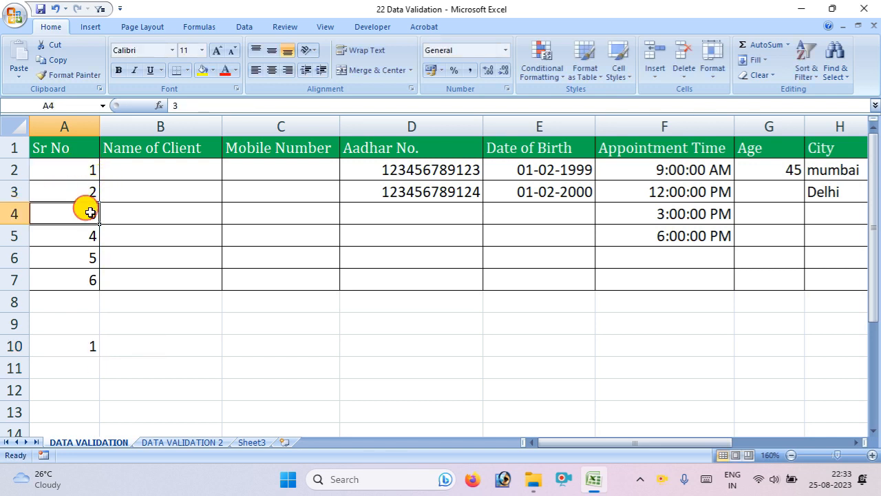
type("1")
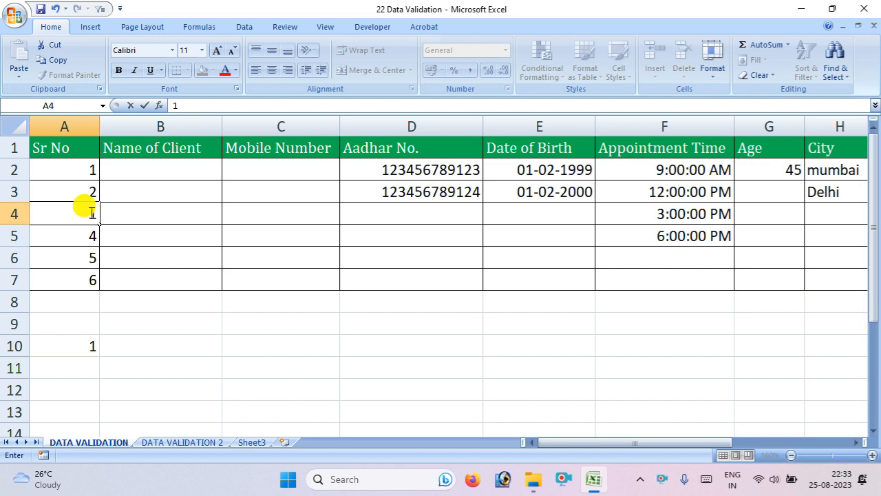
key("Tab")
left_click(76, 236)
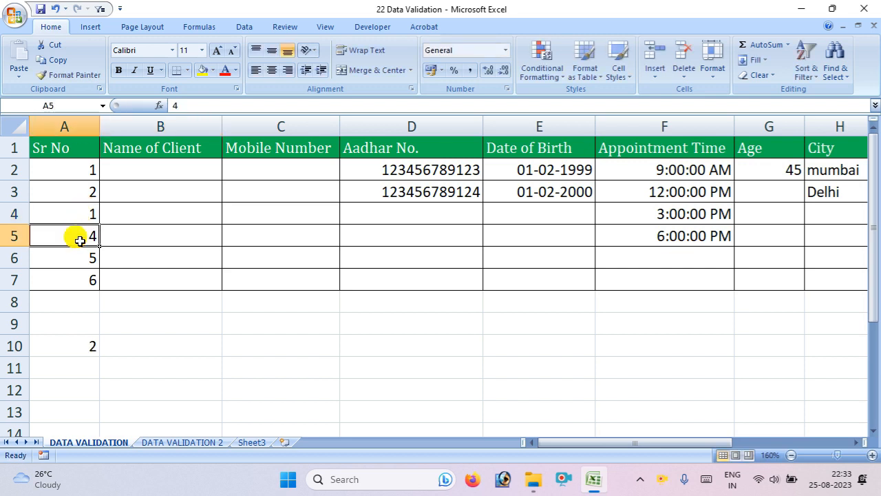
type("1")
key("Tab")
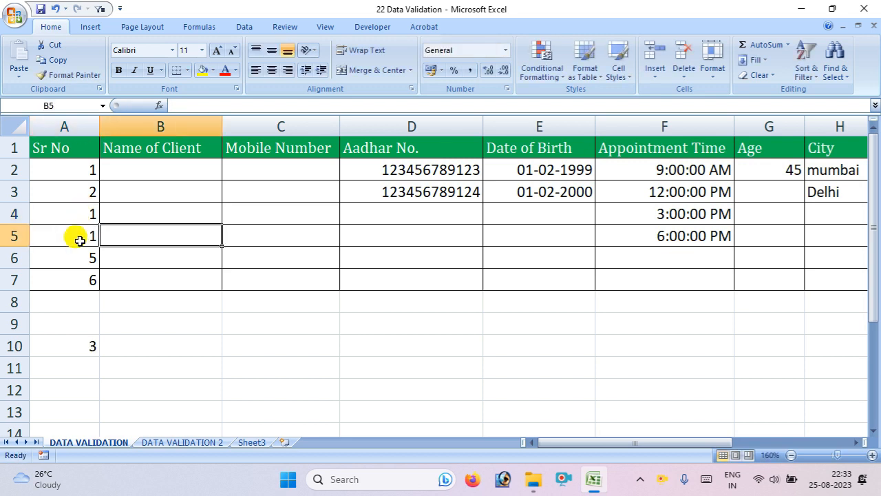
left_click(83, 345)
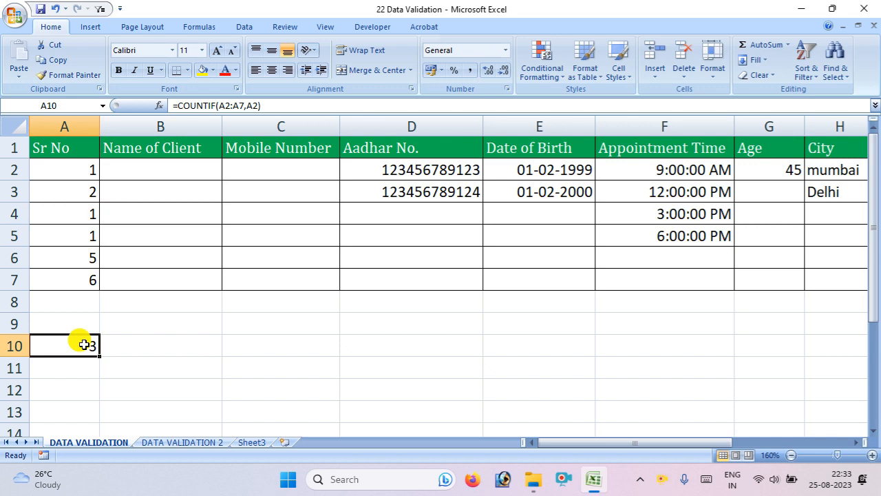
Open the data validation settings for the whole Name of Client column, extending validation to its cells without settings
left_click(137, 185)
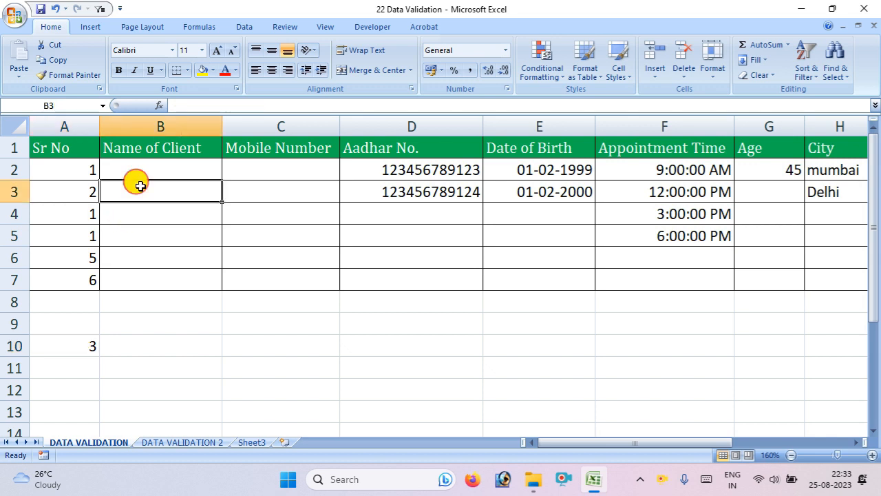
left_click(157, 148)
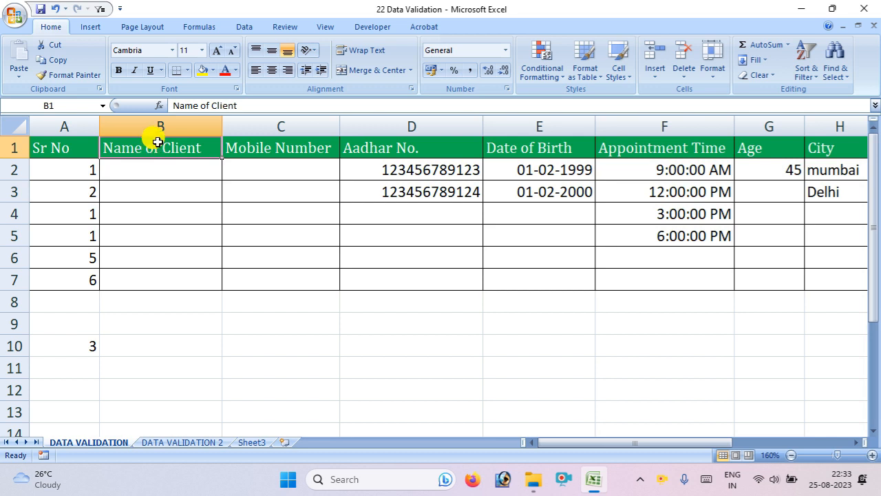
left_click(159, 125)
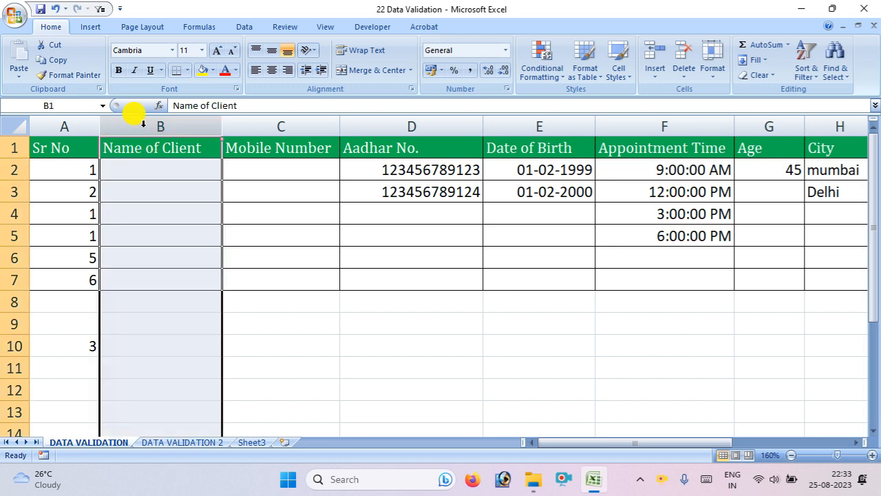
left_click(242, 27)
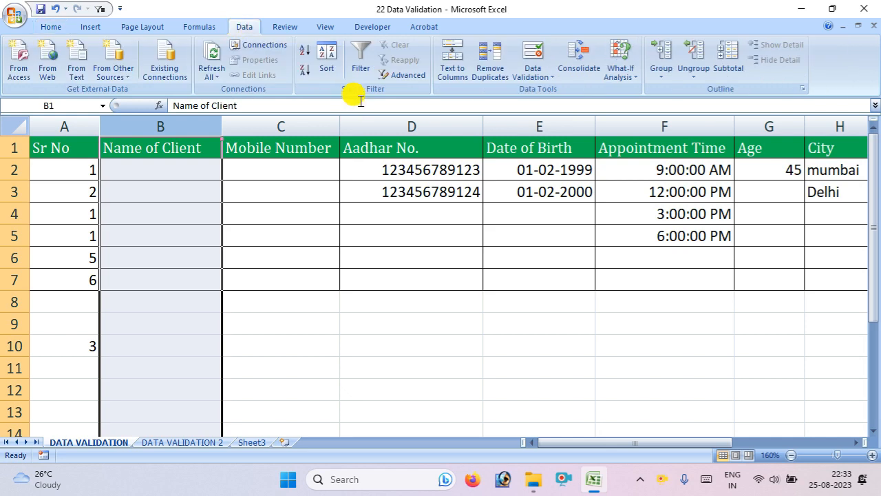
left_click(543, 80)
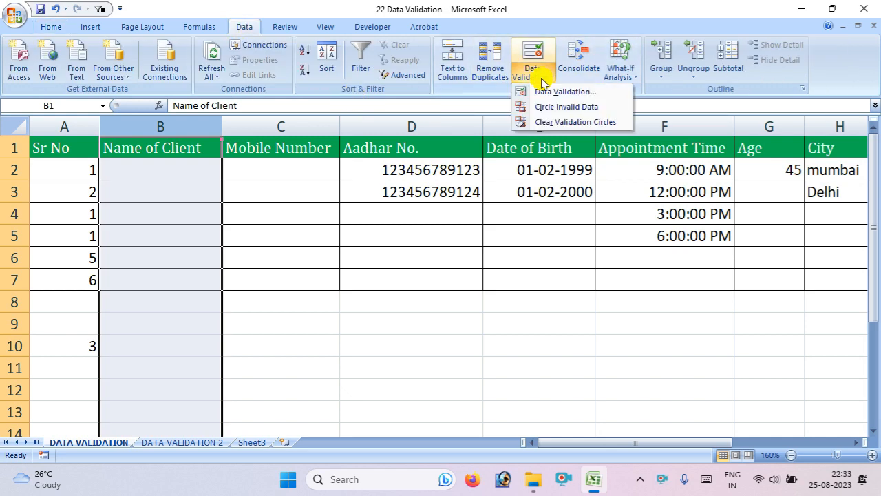
left_click(548, 90)
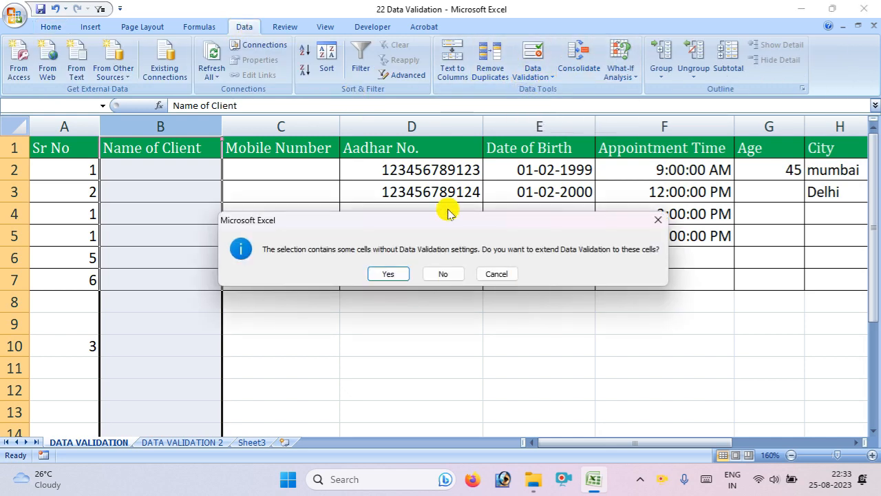
left_click(391, 273)
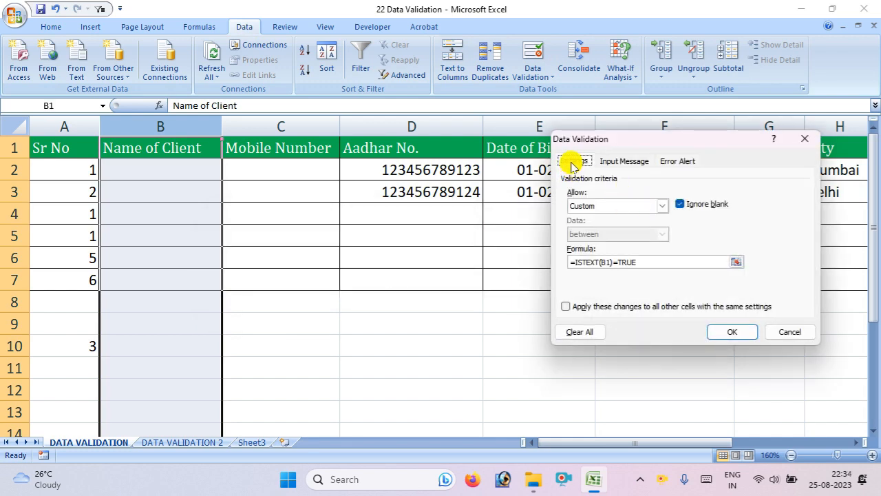
Review the allowed criteria types and error alert styles for the Name of Client column, and apply its custom validation
left_click(663, 205)
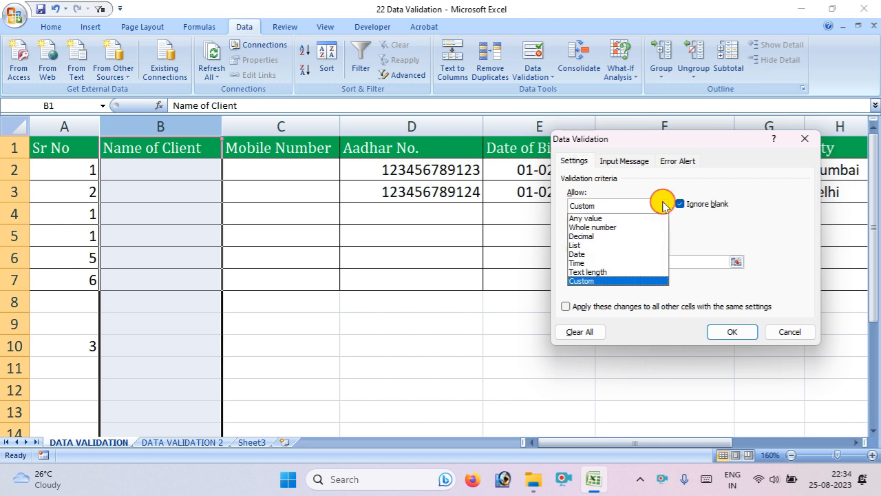
left_click(663, 205)
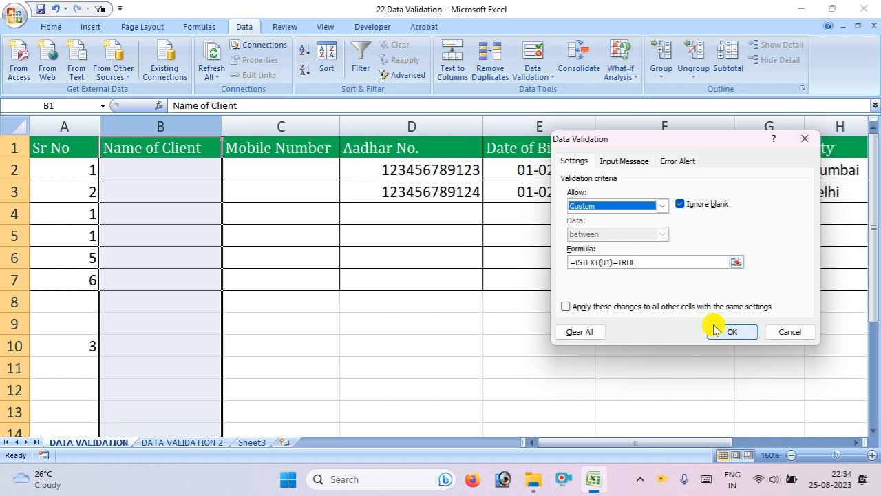
left_click(680, 160)
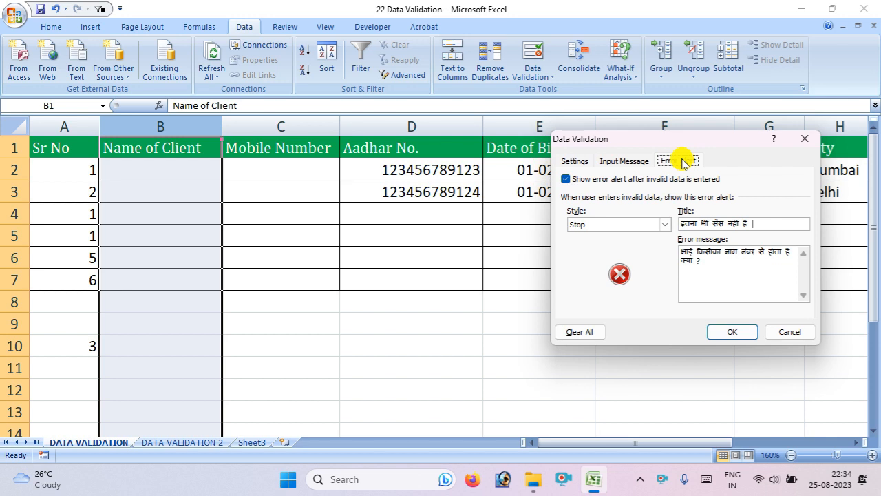
left_click(665, 225)
left_click(665, 225)
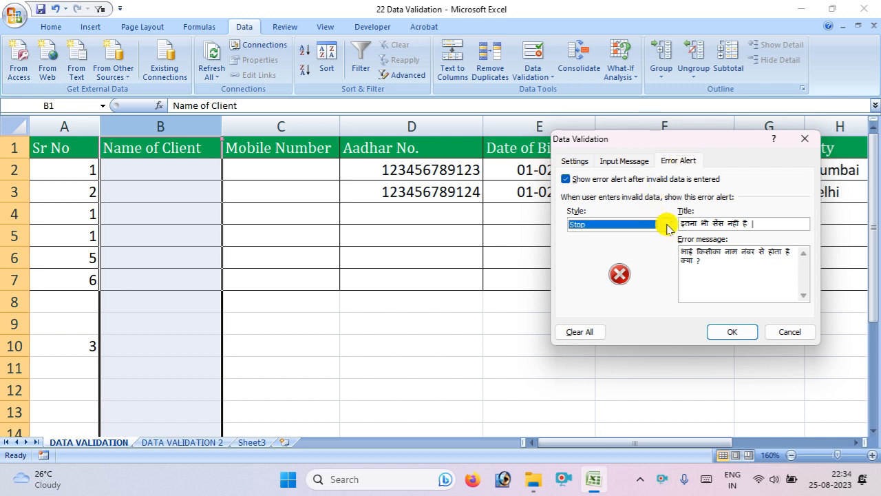
left_click(667, 225)
left_click(667, 222)
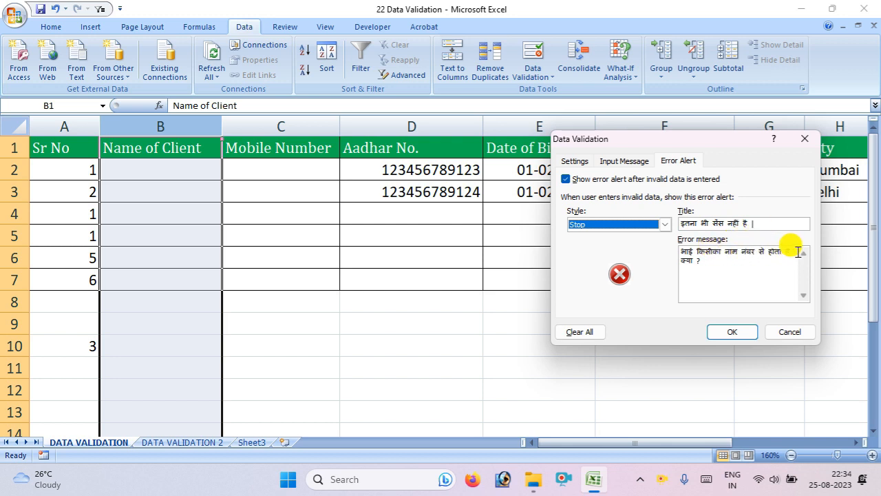
left_click(721, 339)
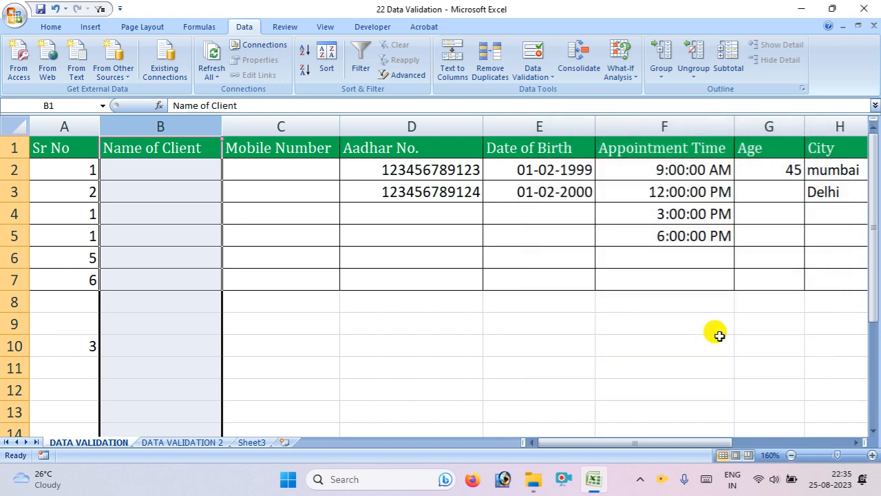
Open the data validation settings for the whole Mobile Number column, extending validation to its cells without settings
left_click(286, 165)
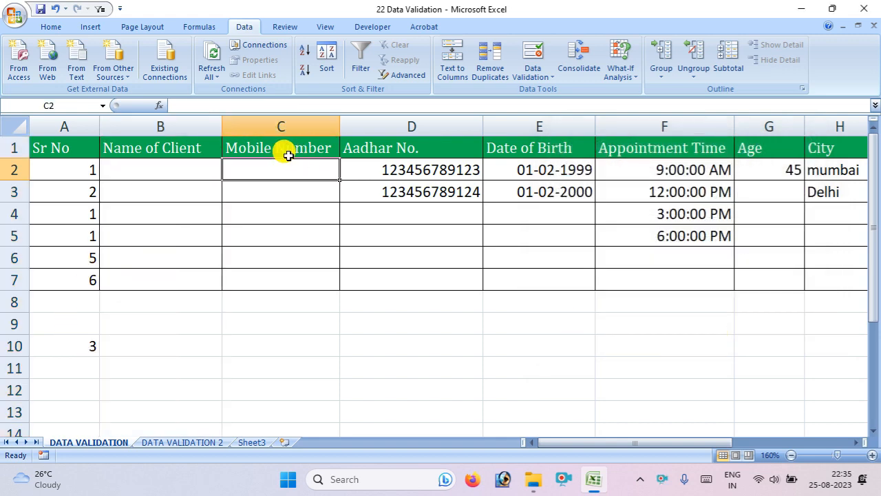
left_click(271, 126)
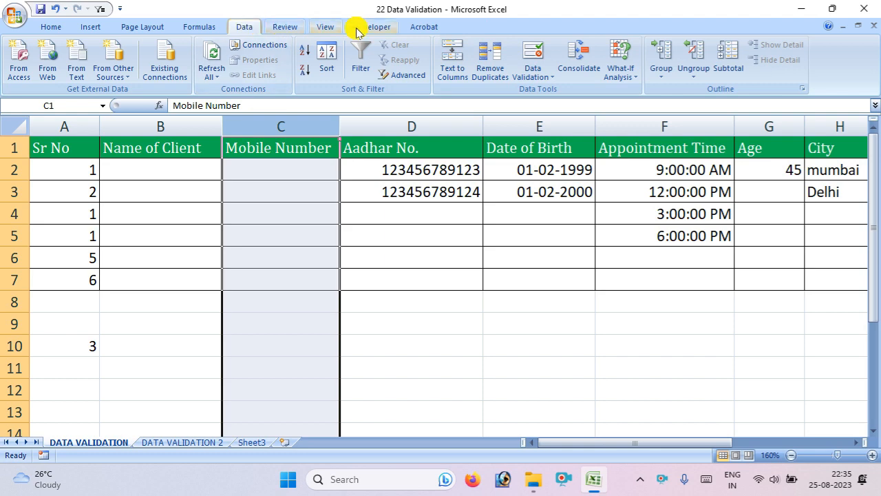
left_click(534, 64)
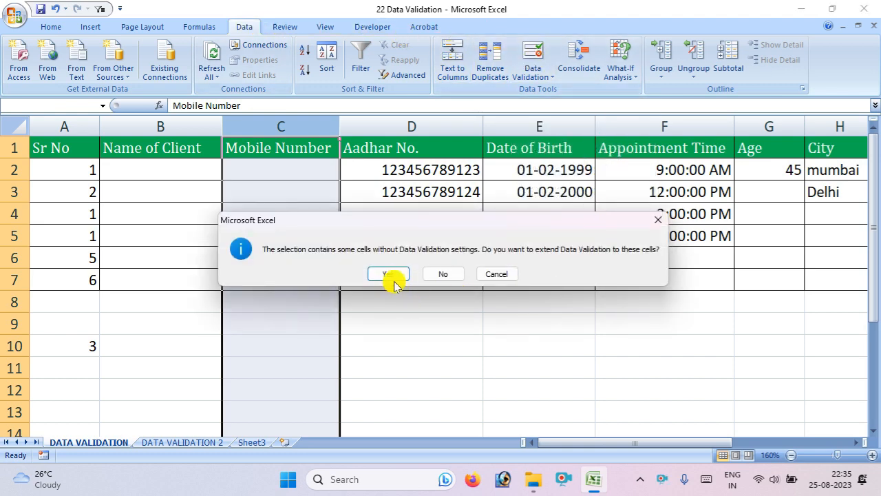
left_click(391, 274)
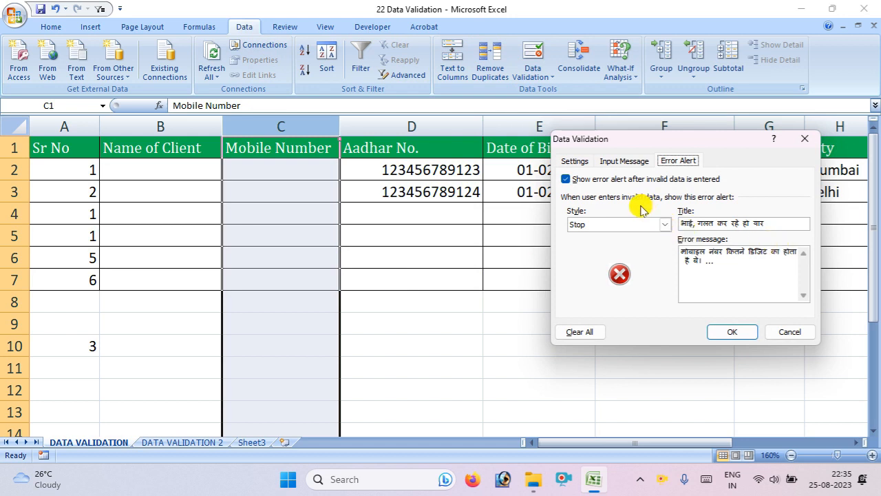
Keep Text length as the allowed criterion for the Mobile Number column, review its error alert and apply the validation
left_click(575, 162)
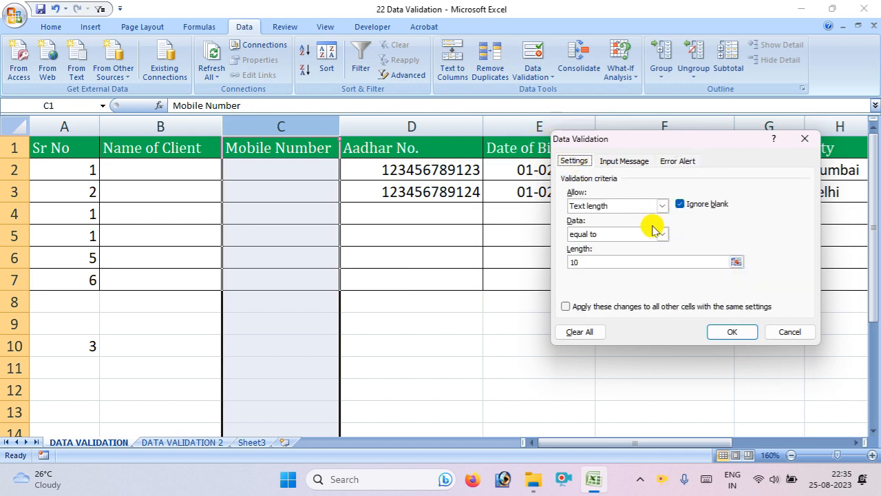
left_click(664, 205)
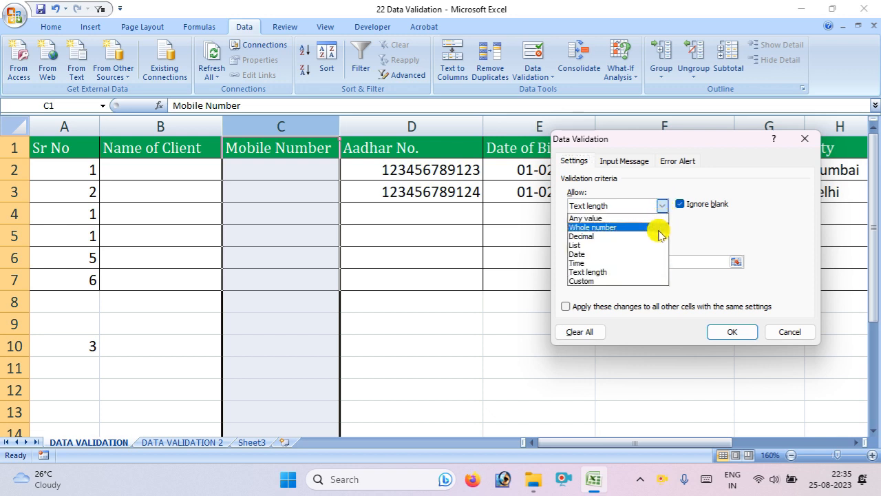
left_click(645, 275)
left_click(667, 208)
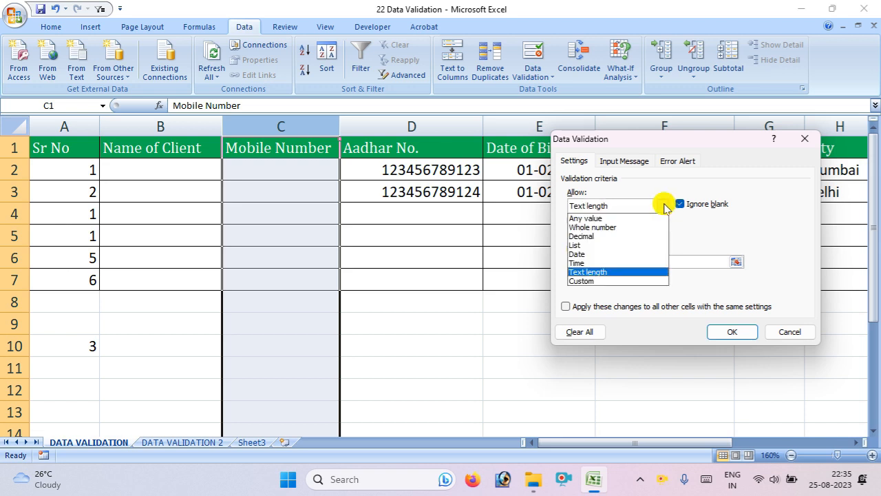
left_click(639, 272)
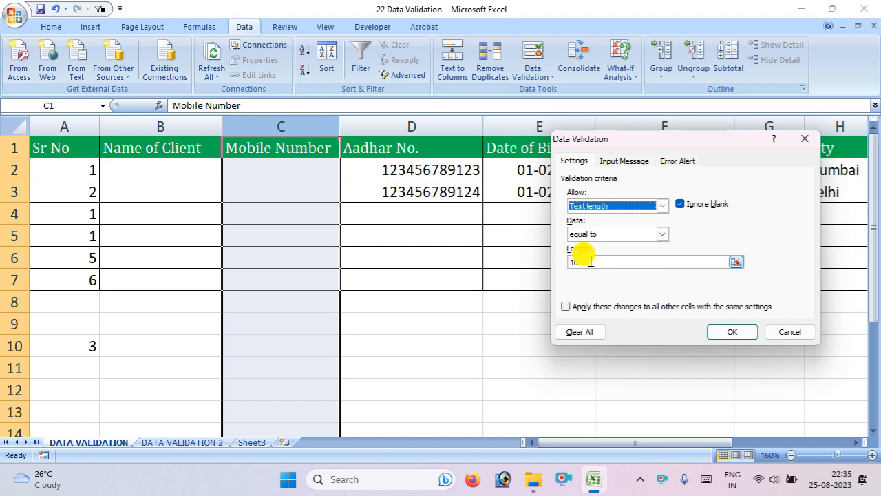
left_click(678, 161)
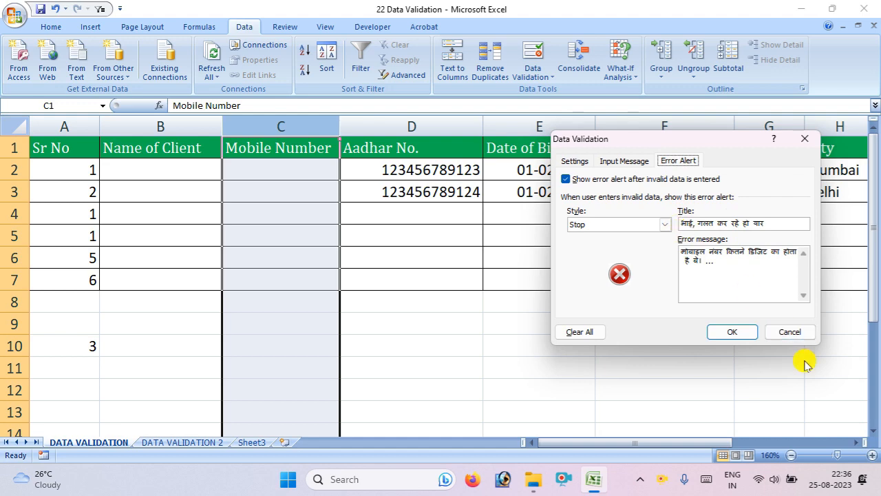
left_click(743, 331)
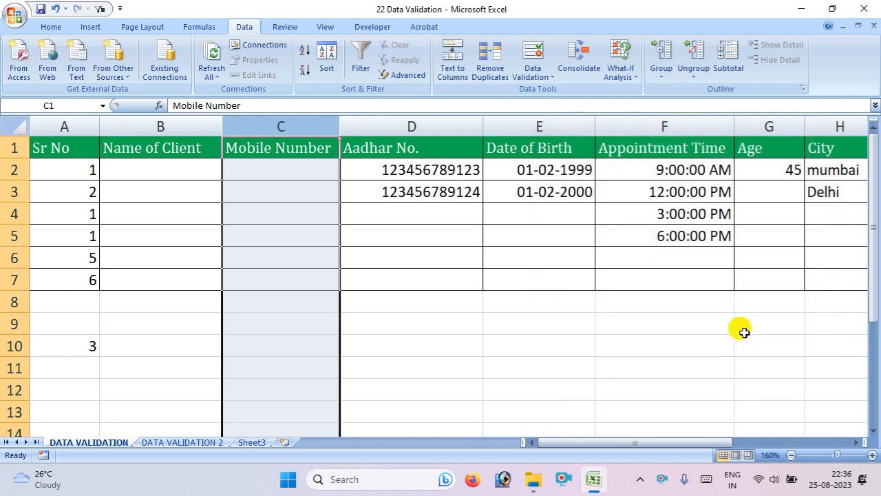
Review the allowed criterion and formula in the whole Aadhar No. column's data validation, closing the settings without applying them
left_click(375, 193)
left_click(355, 124)
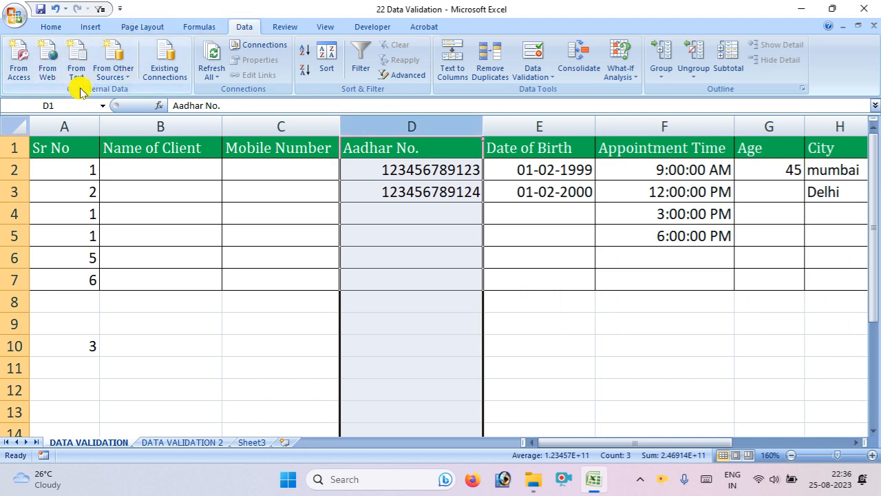
left_click(531, 53)
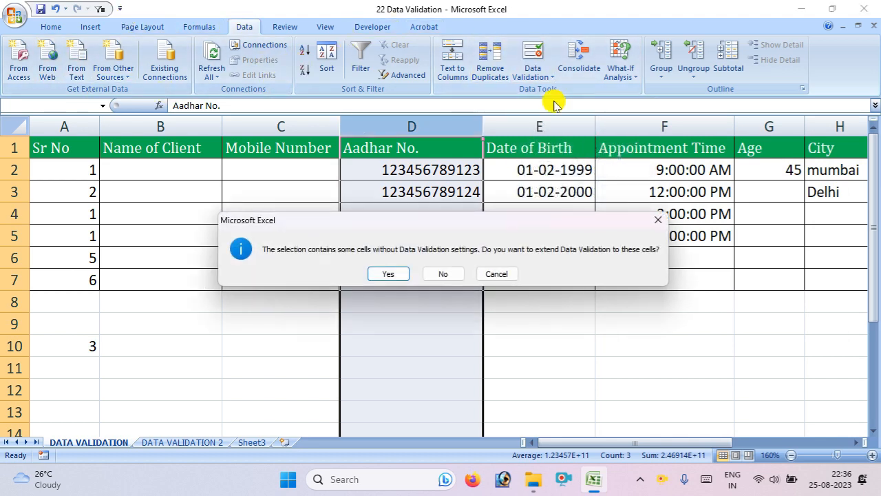
left_click(380, 275)
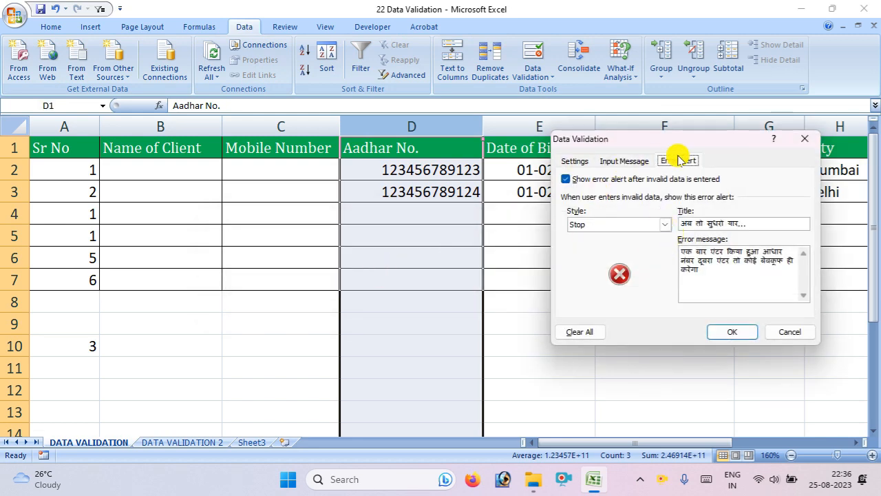
left_click(577, 163)
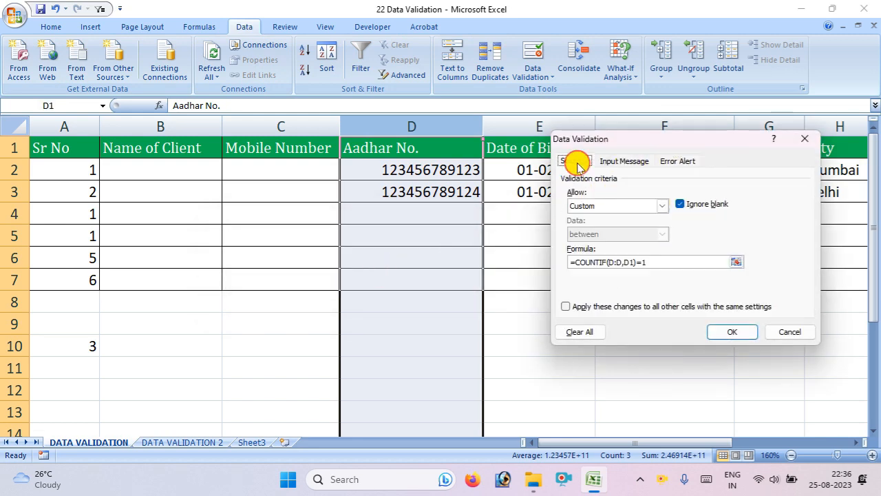
left_click(662, 207)
left_click(662, 207)
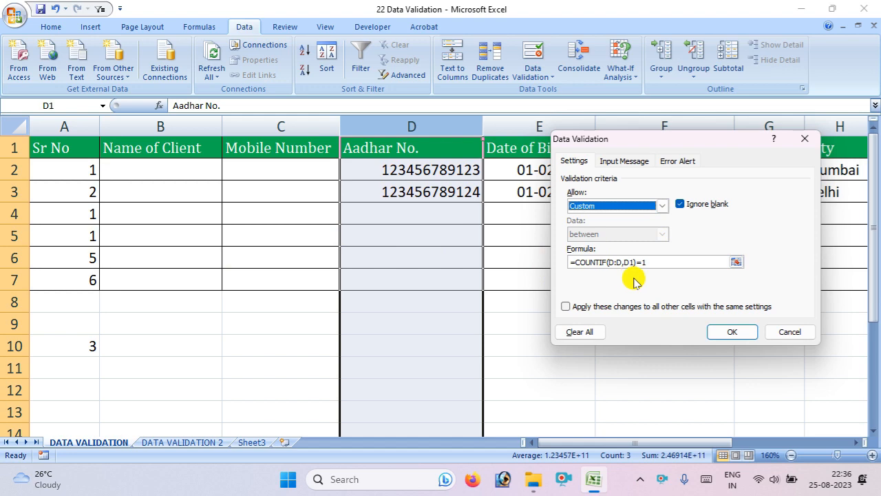
left_click(770, 332)
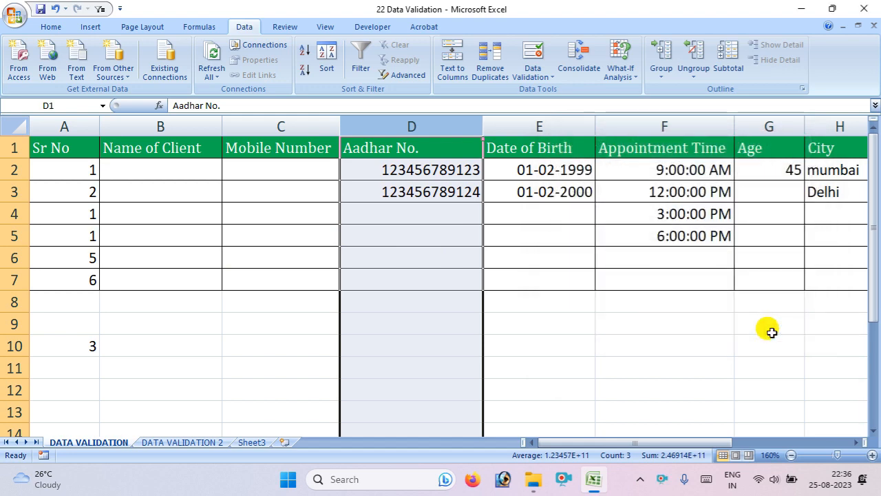
Enter the formula =COUNTIF(D:D,D2)=1 in cell A11 to test whether the first Aadhar number is unique
left_click(82, 365)
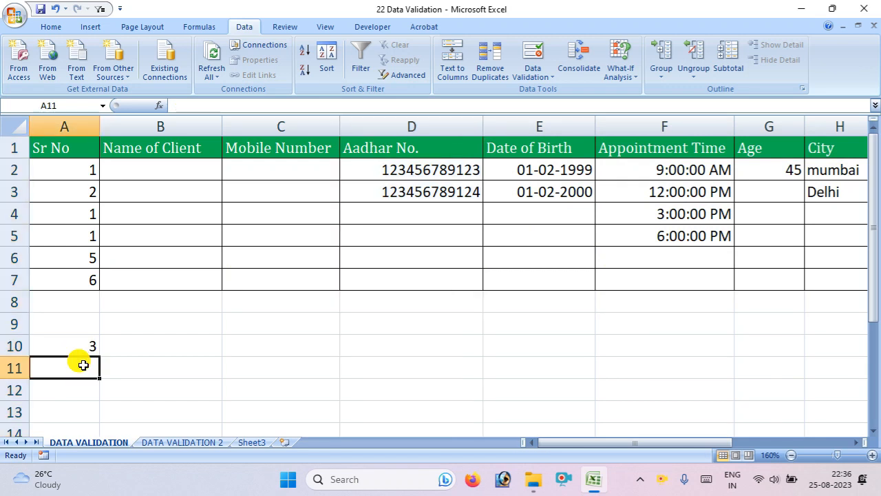
type("=")
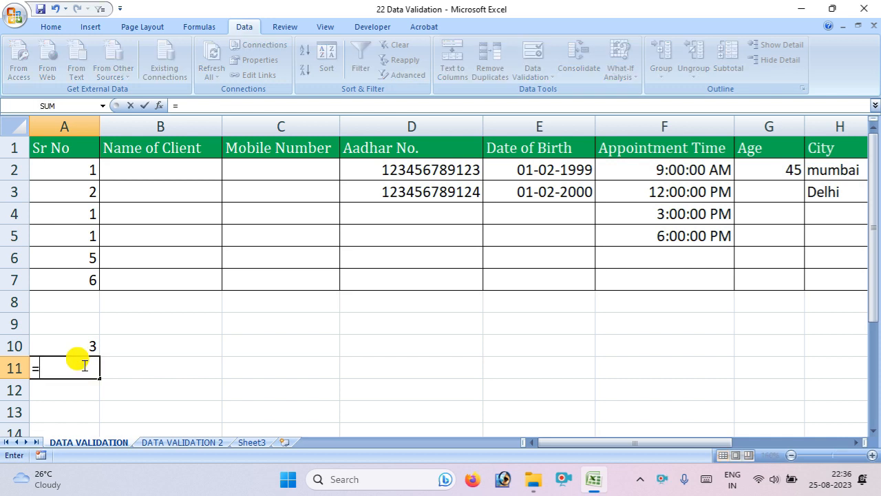
type("c")
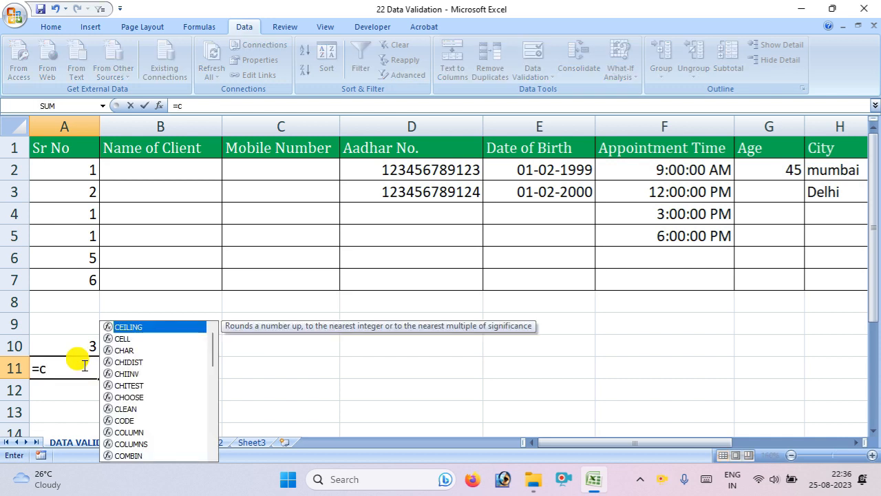
type("ount")
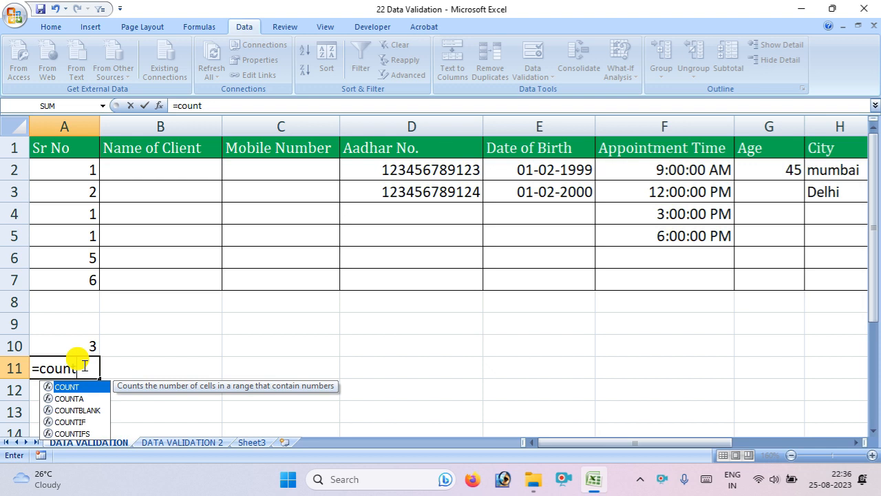
type("i")
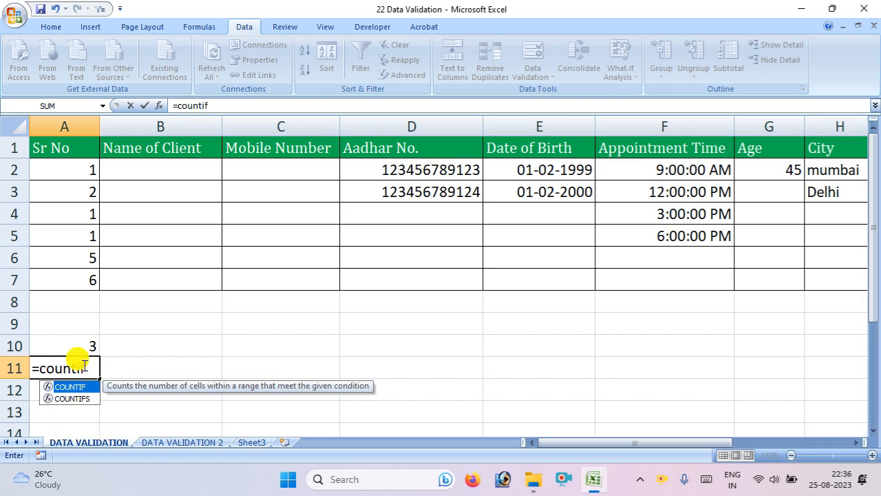
type("f(")
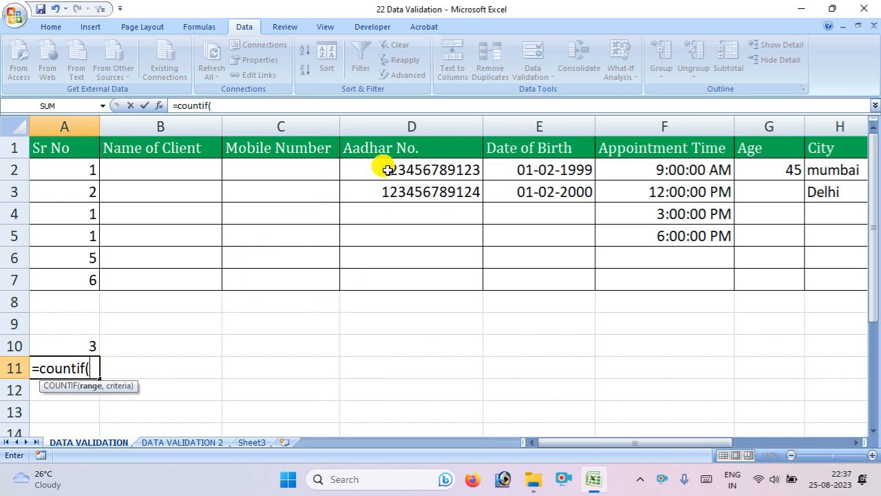
left_click(387, 122)
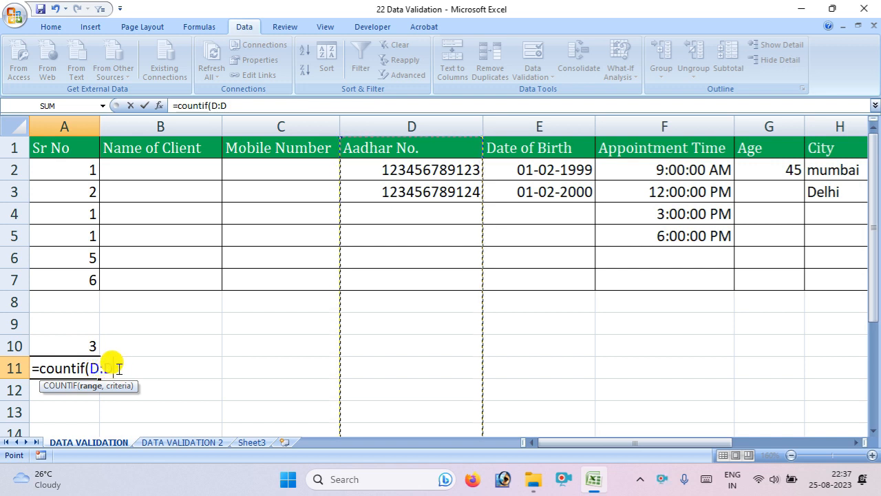
type(",")
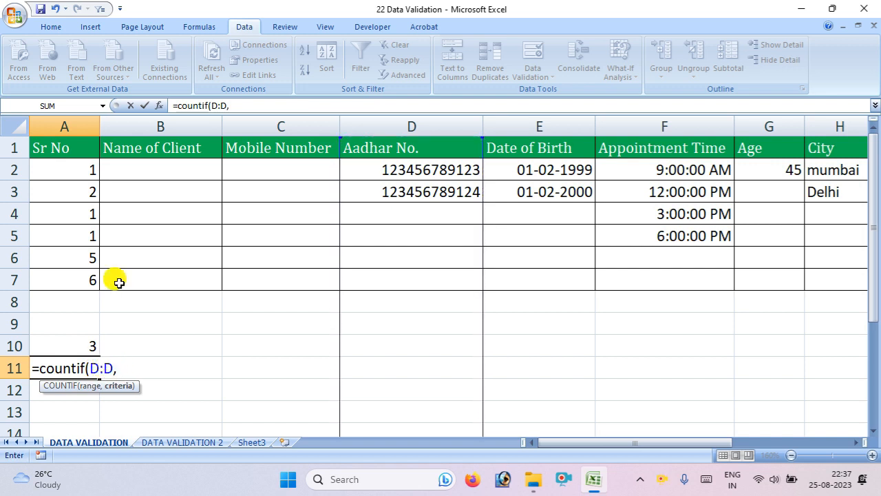
left_click(375, 164)
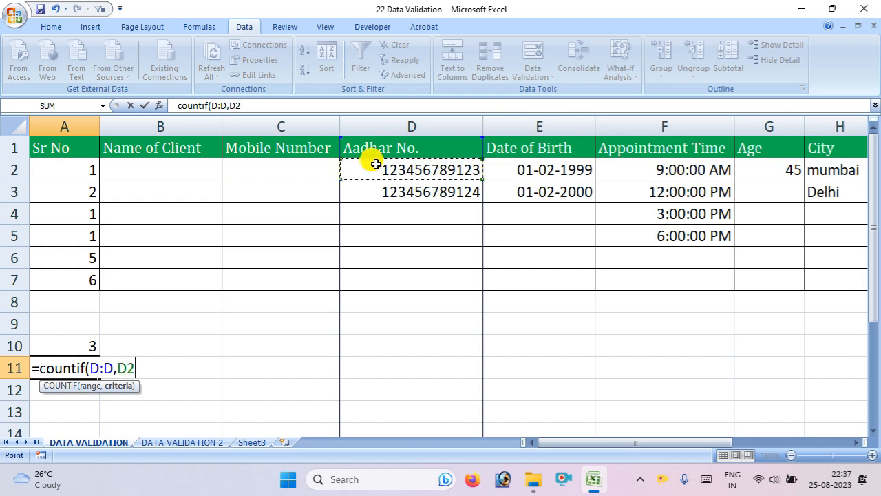
type(")")
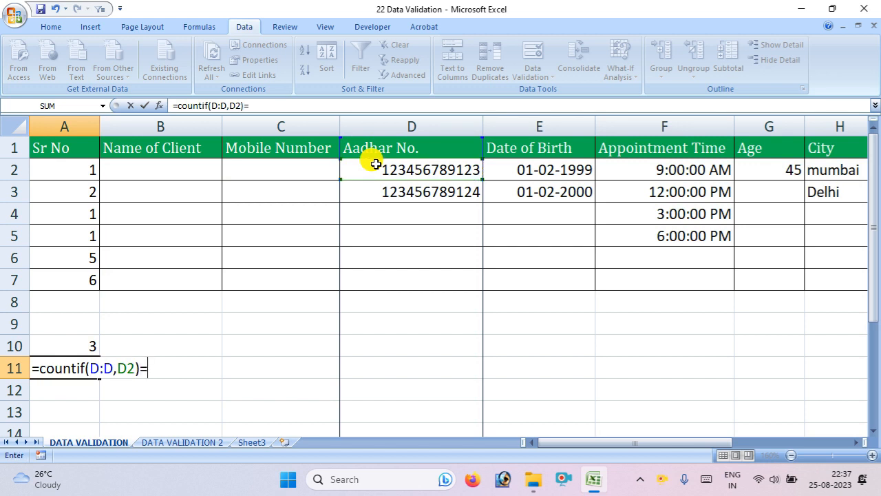
type("=")
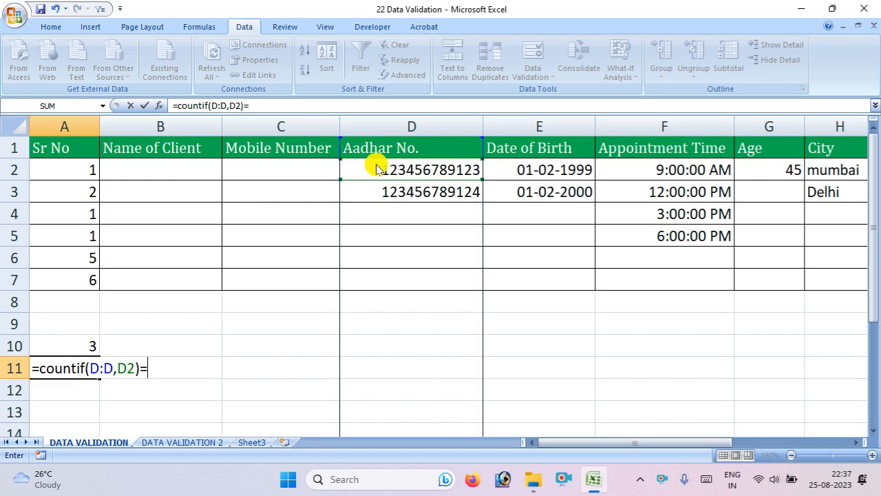
type("1")
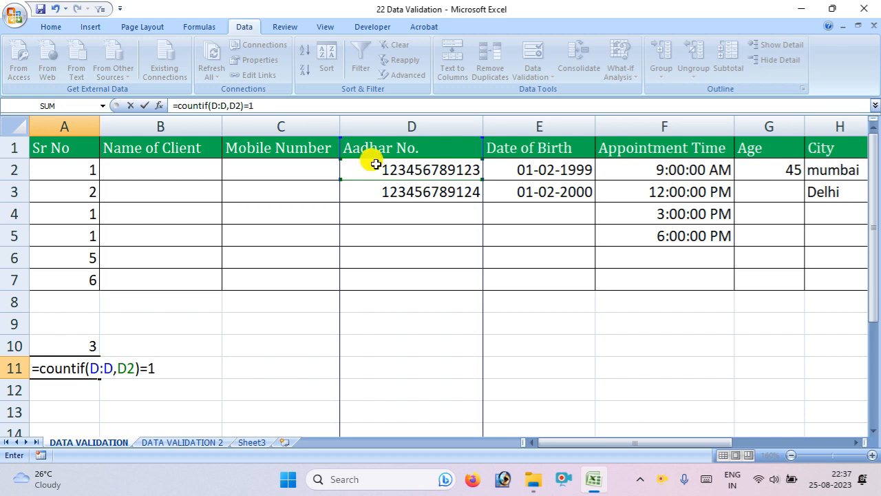
key("Tab")
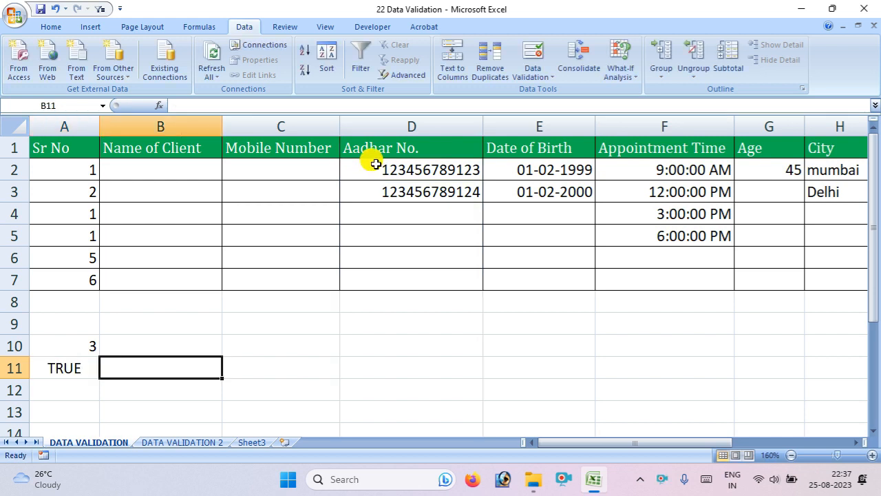
Cut the whole COUNTIF formula text out of cell A11
left_click(73, 368)
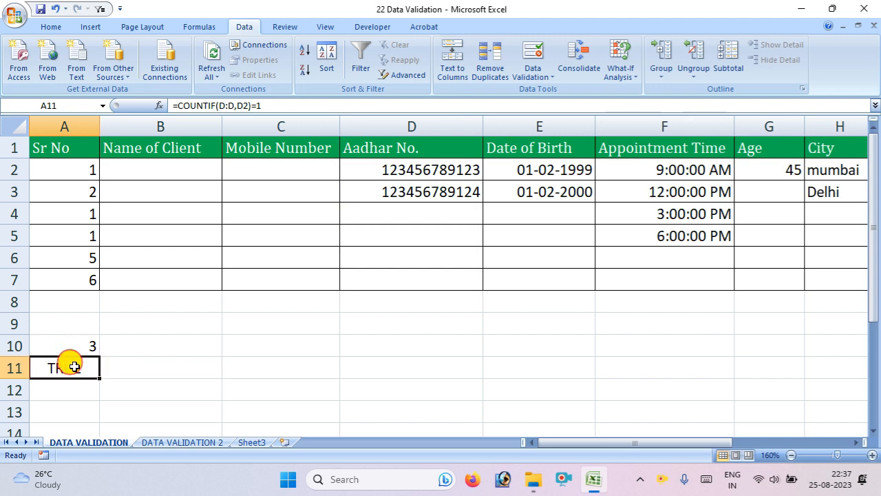
double_click(75, 367)
left_click_drag(173, 367, 23, 370)
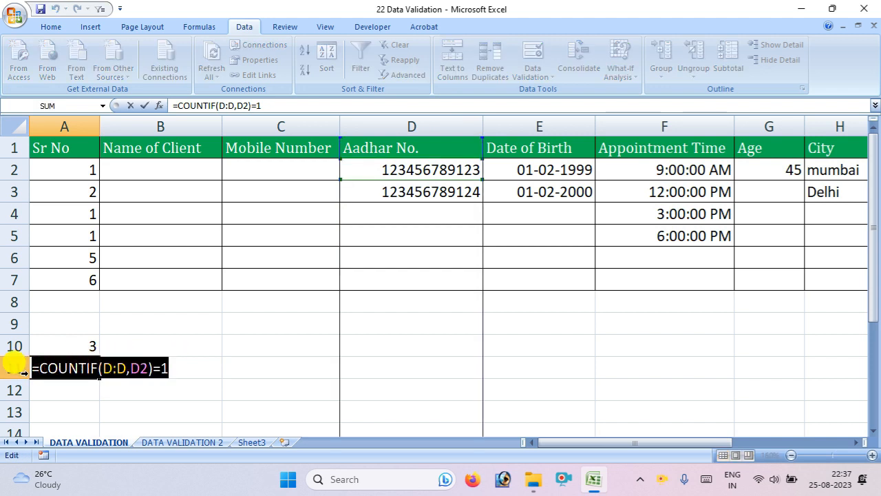
key("ctrl+x")
Open the data validation settings for the whole Aadhar No. column, extending validation to its cells without settings
left_click(379, 126)
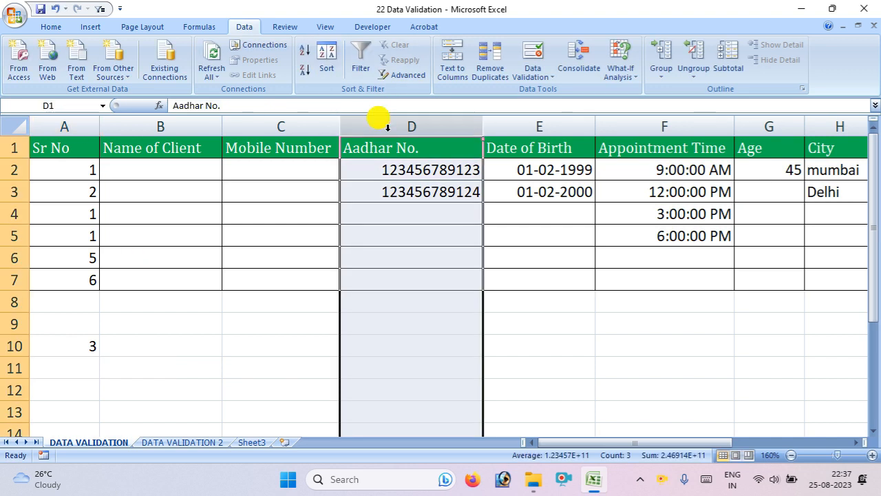
left_click(535, 66)
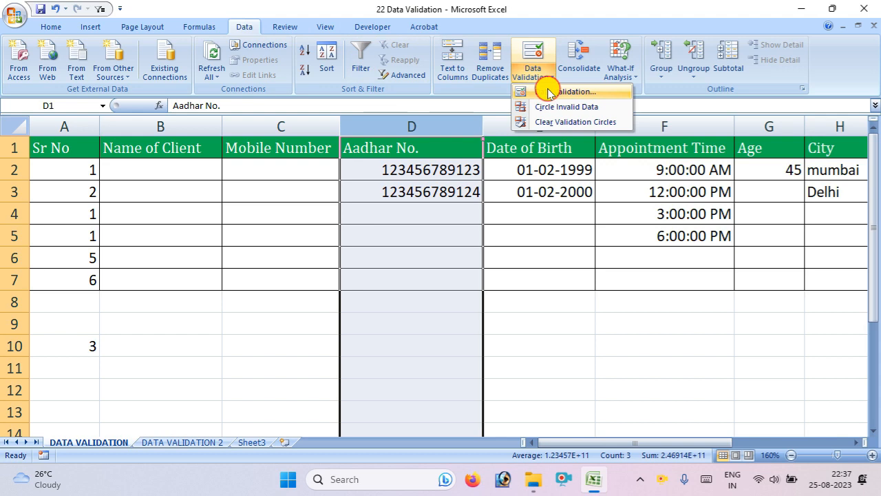
left_click(549, 92)
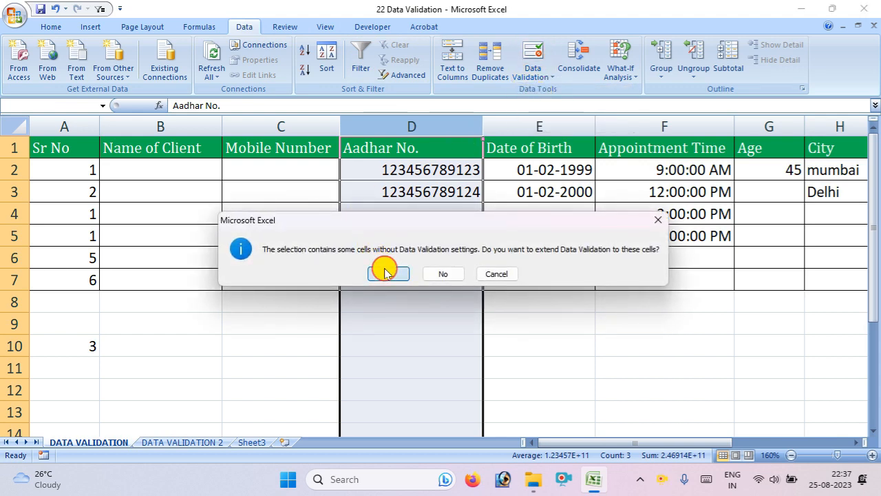
left_click(384, 272)
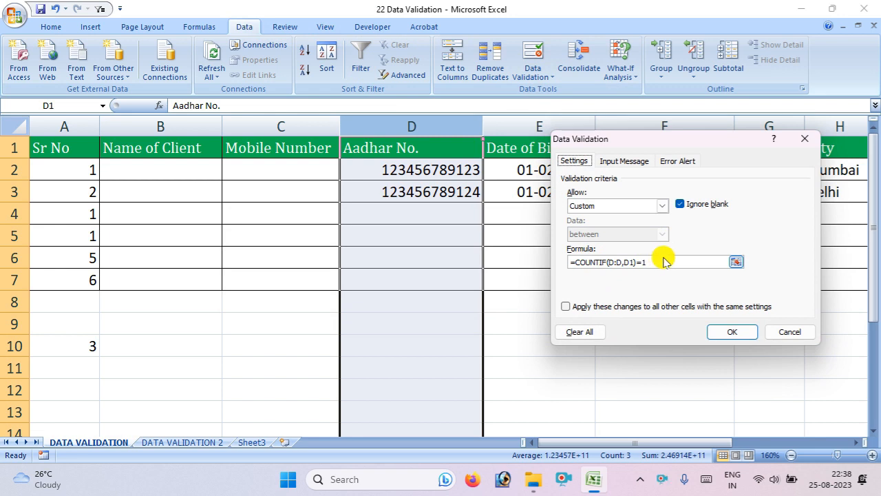
Review the Aadhar No. column's error alert, keep the Stop style and apply the custom validation
left_click(682, 160)
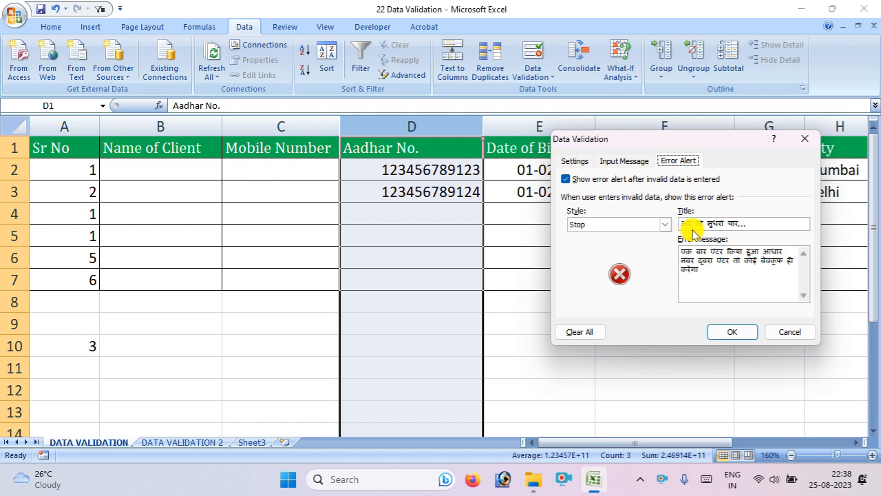
left_click(661, 226)
left_click(661, 225)
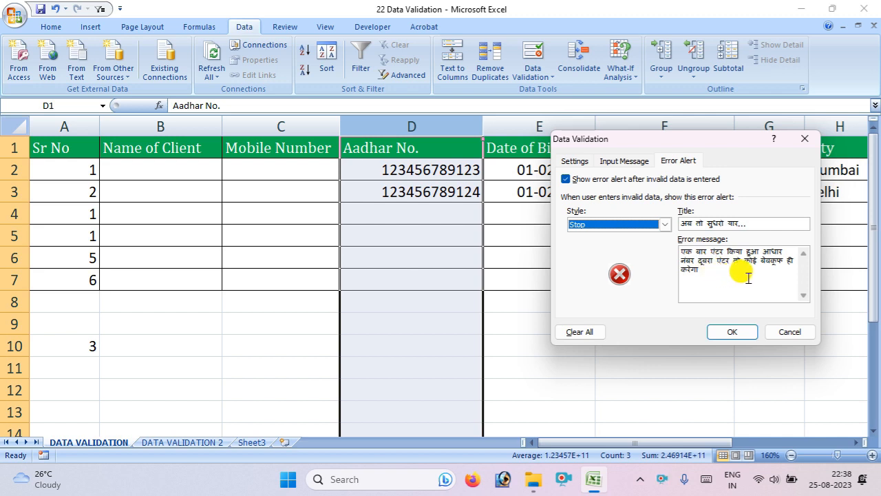
left_click(745, 335)
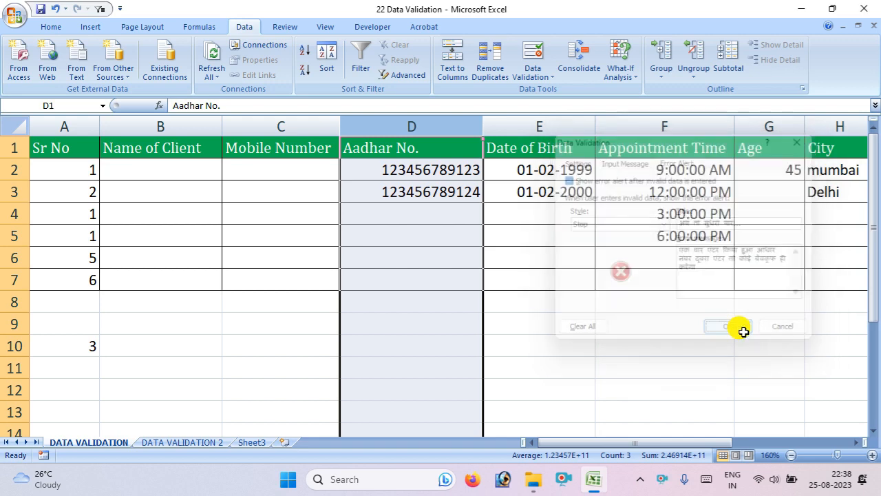
Open the data validation settings for the whole Date of Birth column, extending validation to its cells without settings
left_click(551, 192)
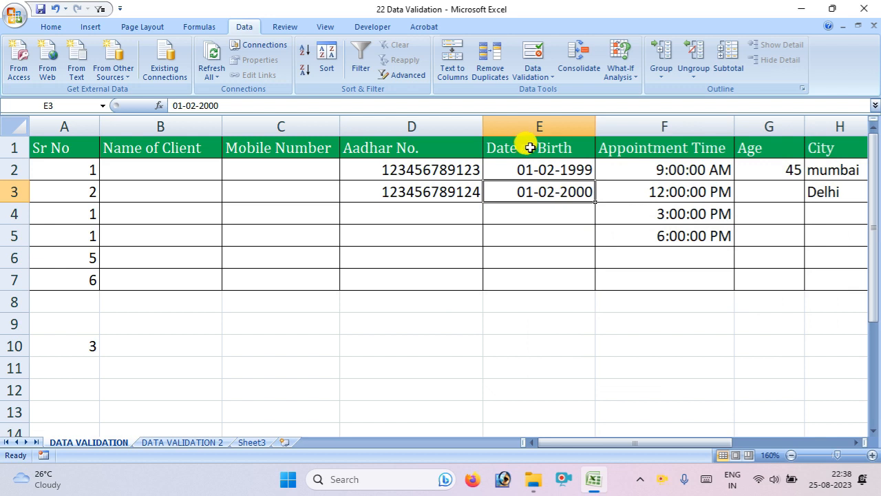
left_click(526, 151)
left_click(526, 123)
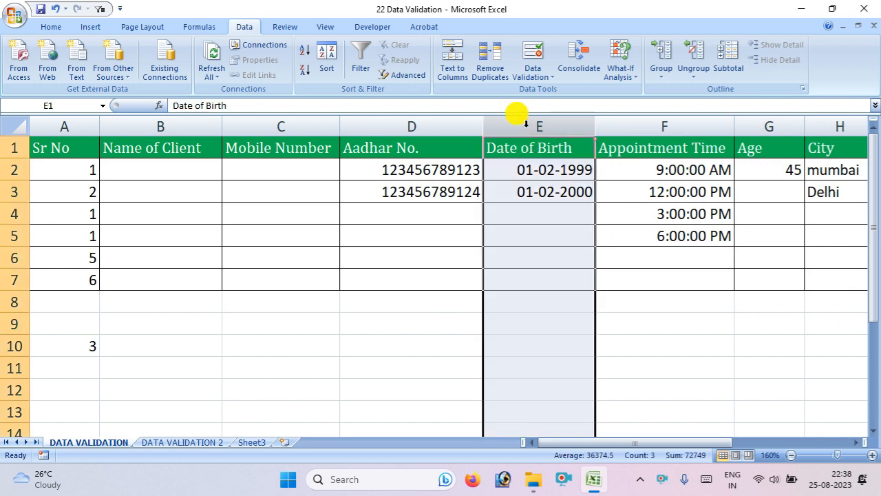
left_click(532, 51)
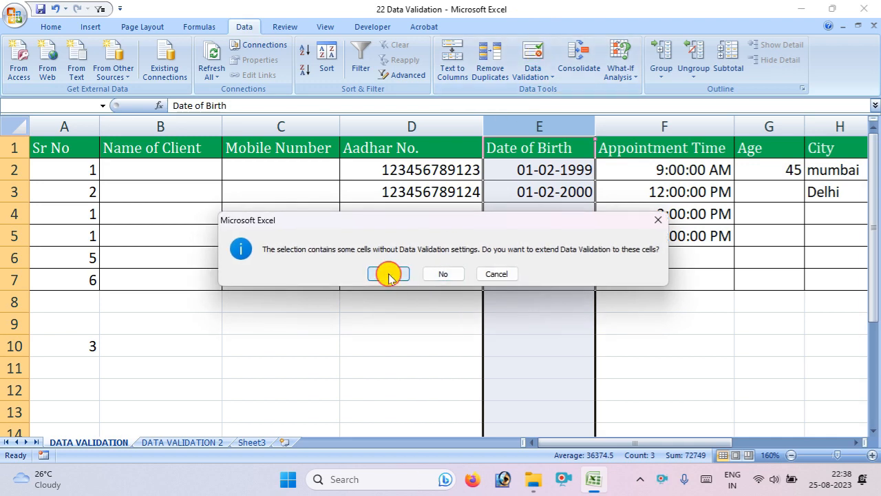
left_click(388, 274)
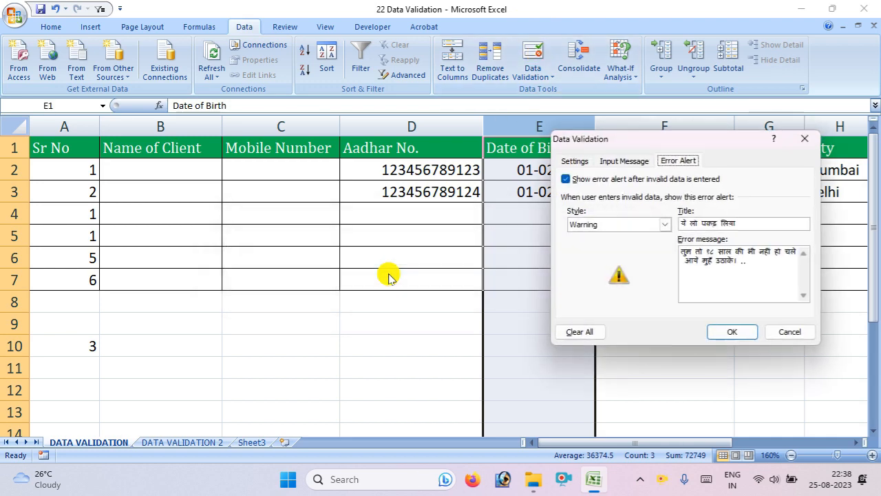
Review the Date of Birth column's validation criteria, keep dates between 01-01-1900 and 01-01-2001, and apply them
left_click(577, 160)
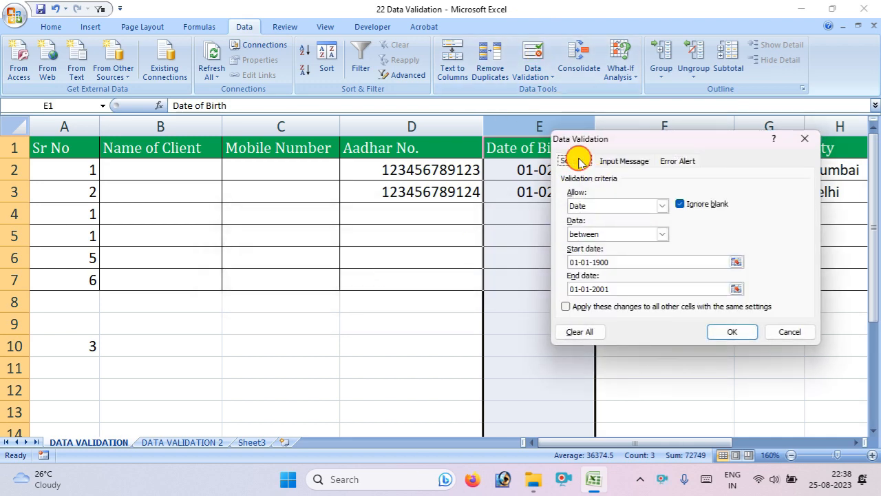
left_click(665, 204)
left_click(666, 206)
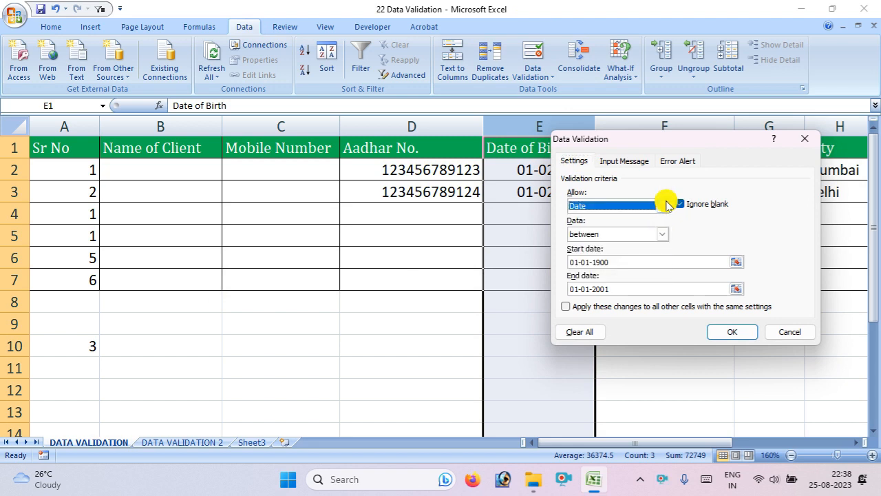
left_click(662, 234)
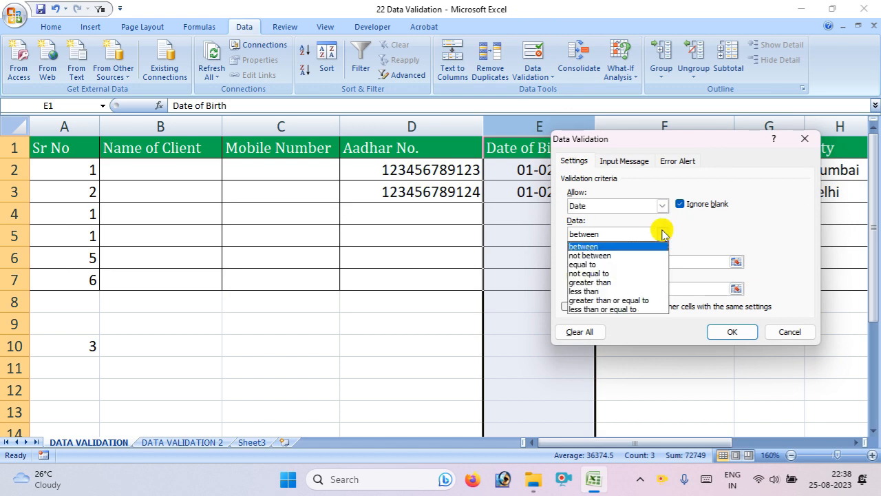
left_click(662, 234)
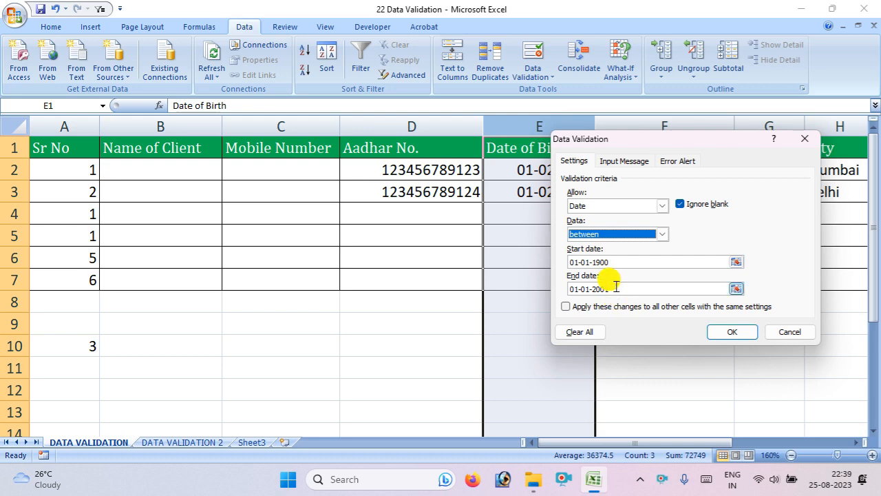
left_click(616, 288)
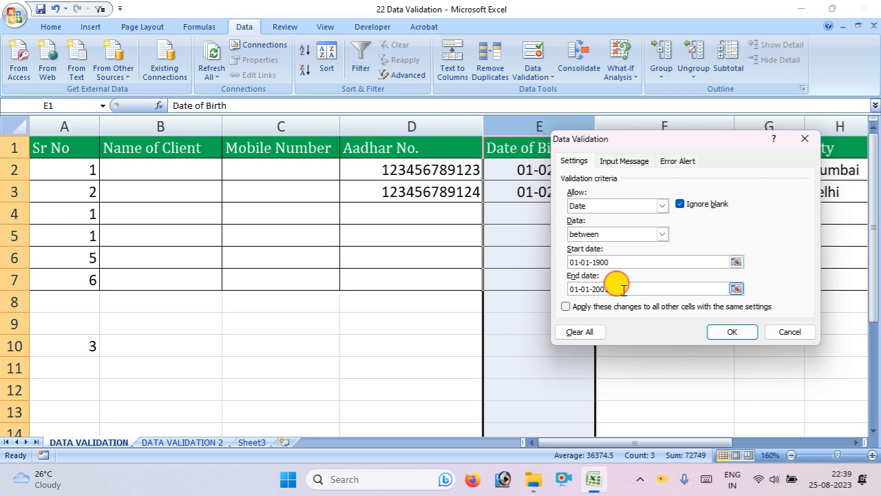
left_click(723, 332)
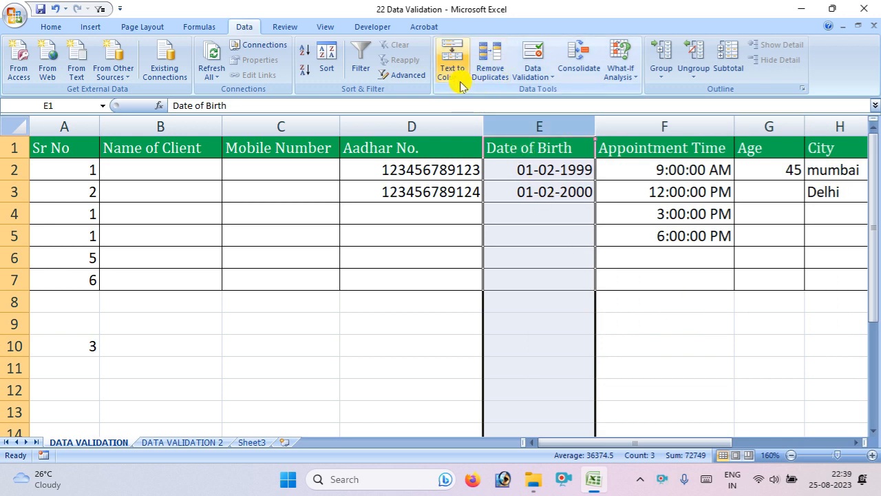
Reopen the Date of Birth column's validation, review its Warning error alert and accept it as is
left_click(525, 61)
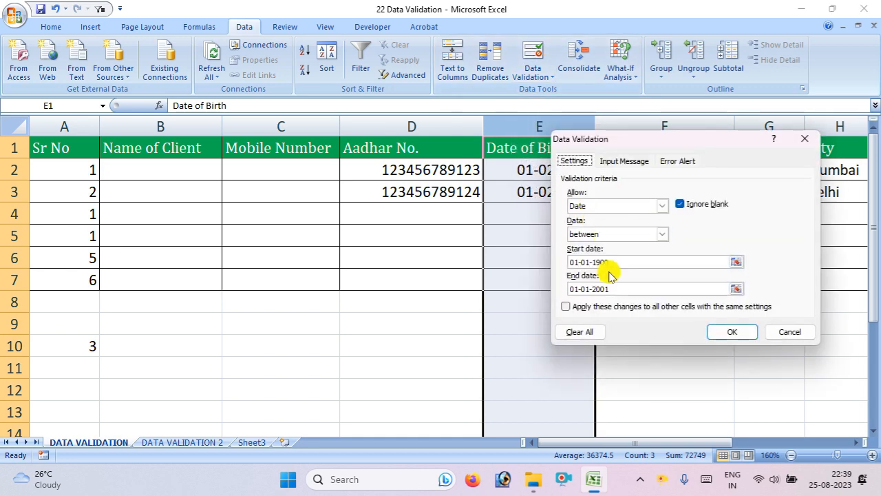
left_click(678, 159)
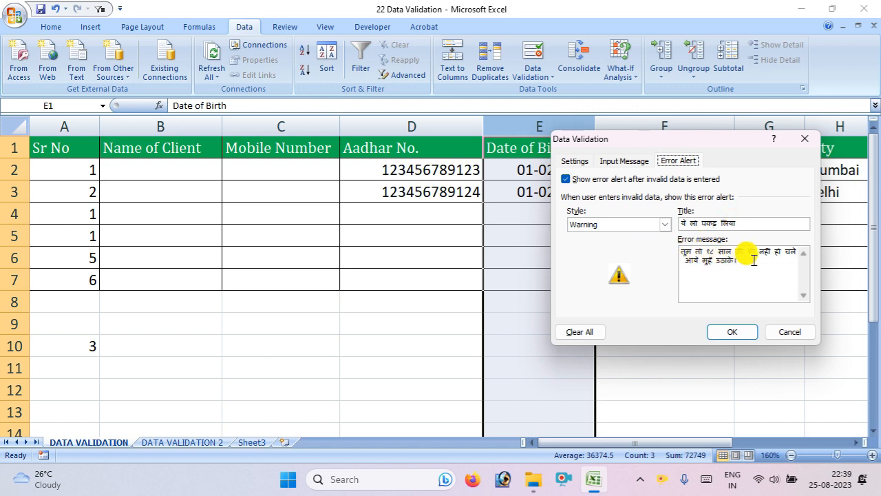
left_click(734, 333)
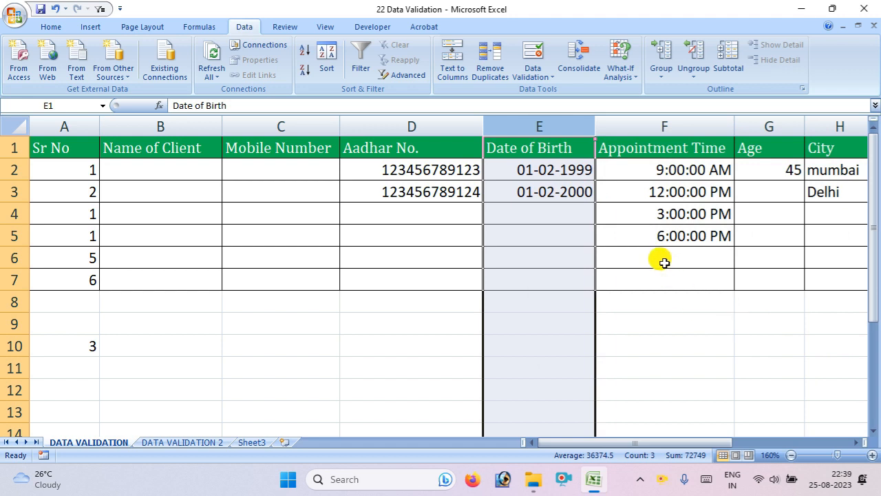
Open the data validation settings for the whole Appointment Time column, erasing its mixed existing validation
left_click(641, 150)
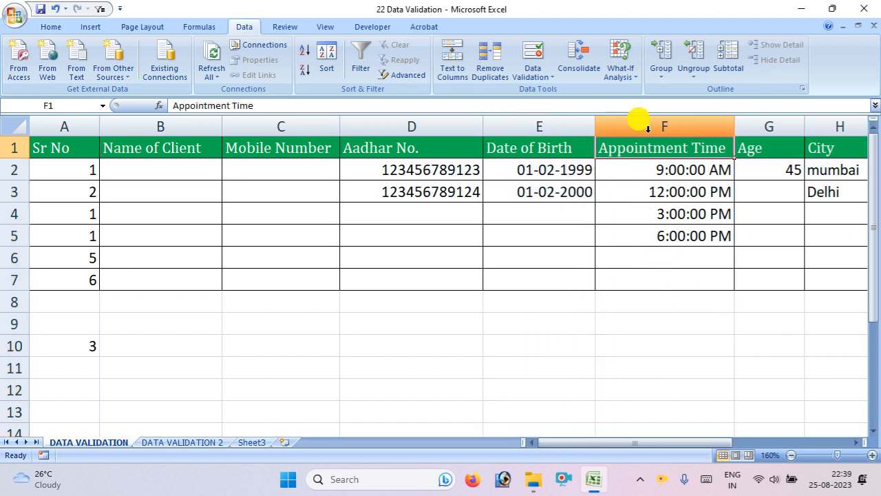
left_click(633, 127)
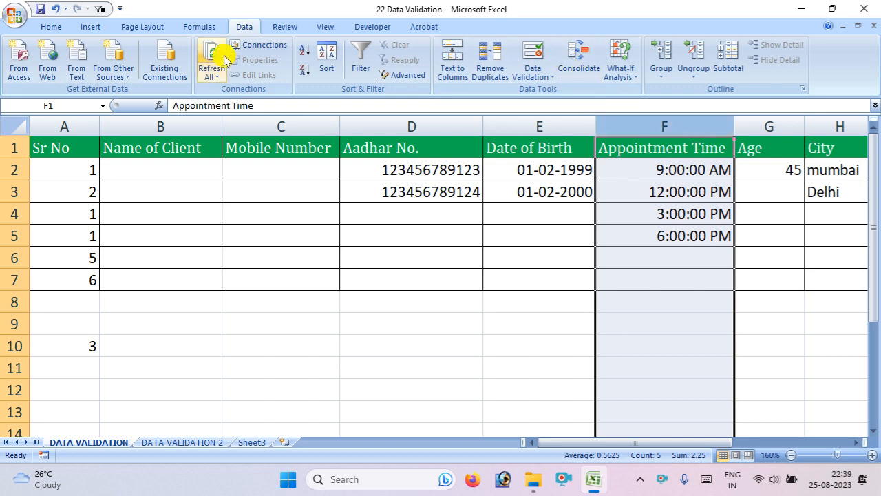
left_click(540, 73)
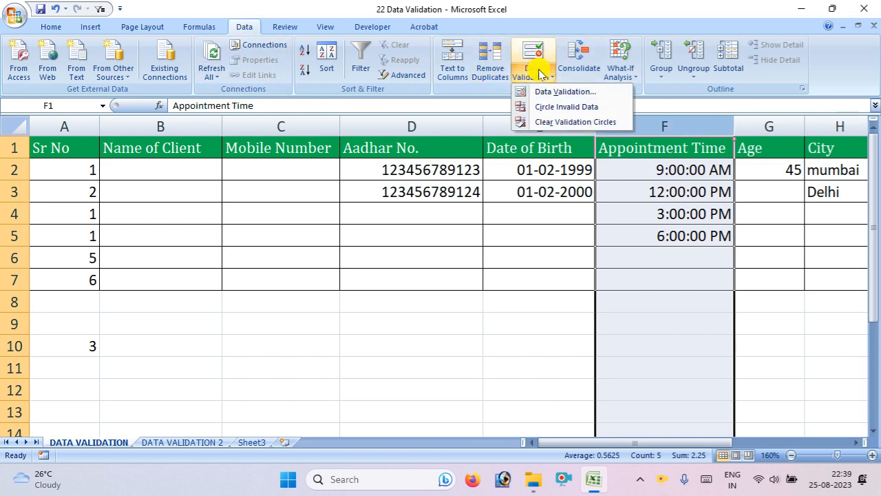
left_click(544, 90)
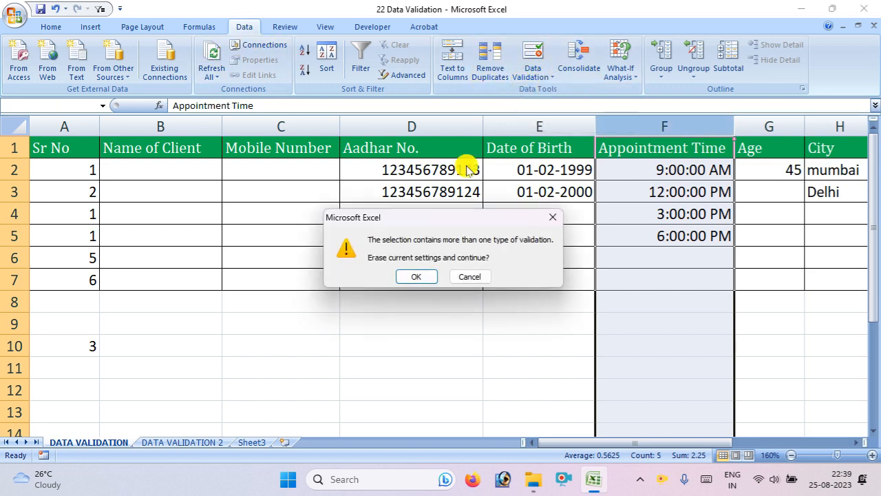
left_click(421, 276)
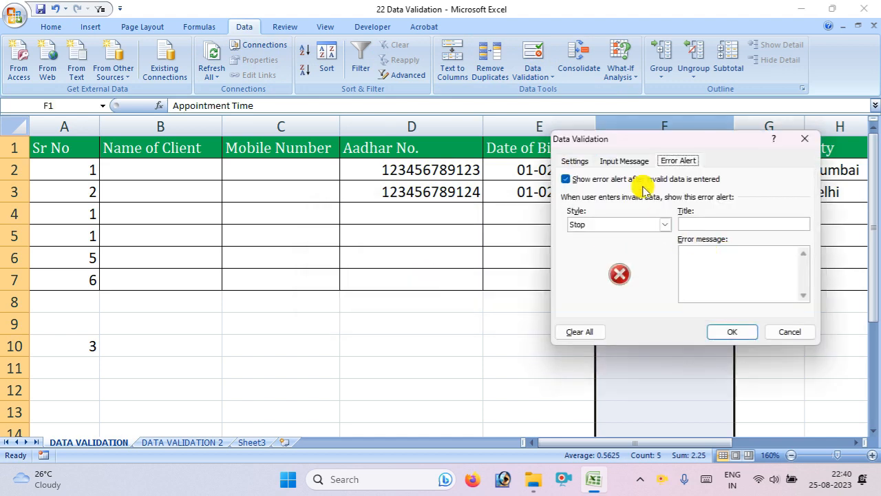
Set the Appointment Time column's validation criteria to allow Time values
left_click(574, 162)
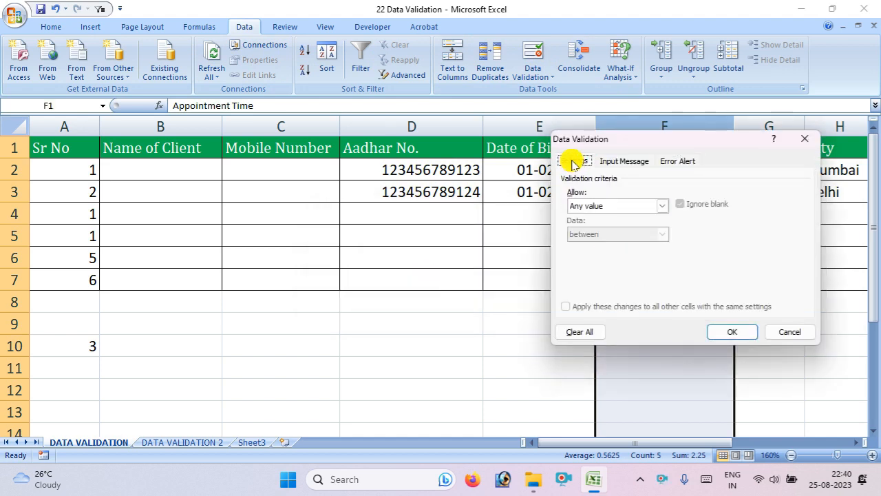
left_click(661, 205)
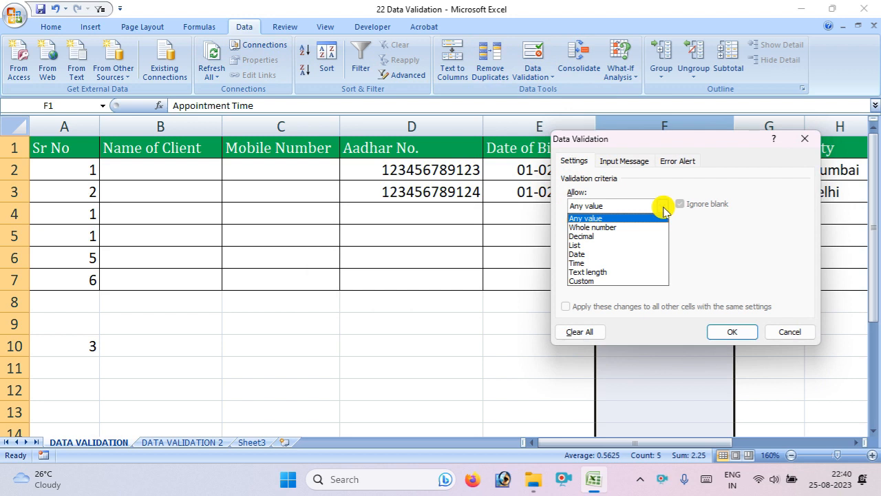
left_click(662, 206)
left_click(661, 205)
left_click(638, 264)
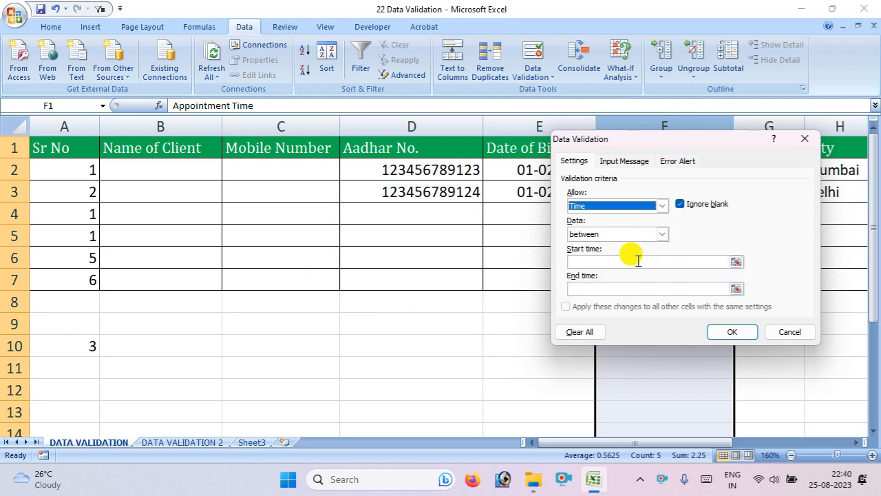
Limit the allowed appointment times to between 9:00 am and 6:00 pm and apply the validation
left_click(639, 261)
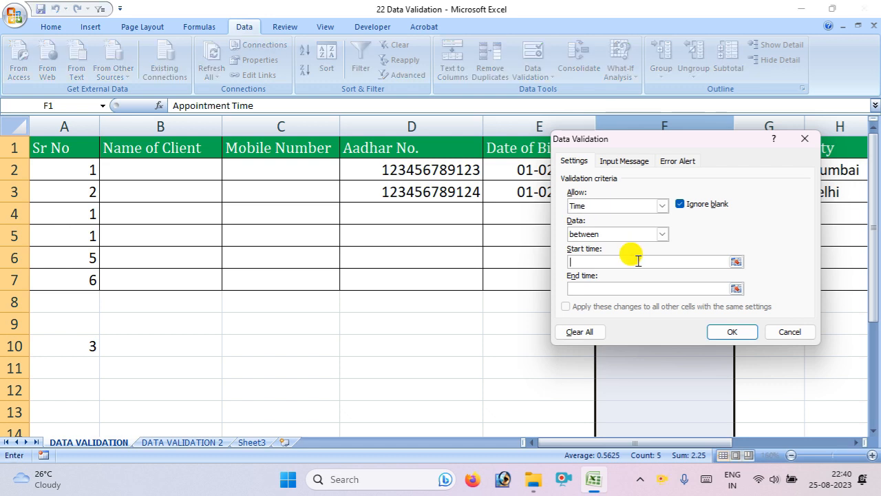
type("9:00:00am")
key("Tab")
type("6")
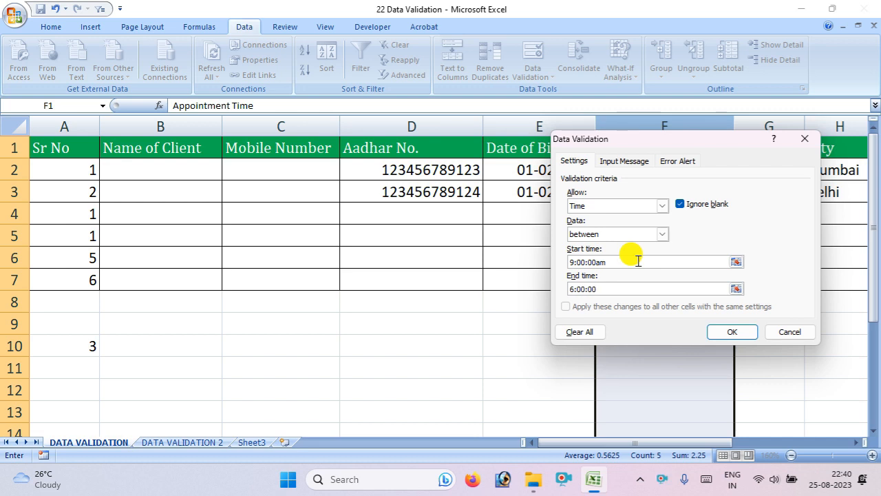
left_click(732, 332)
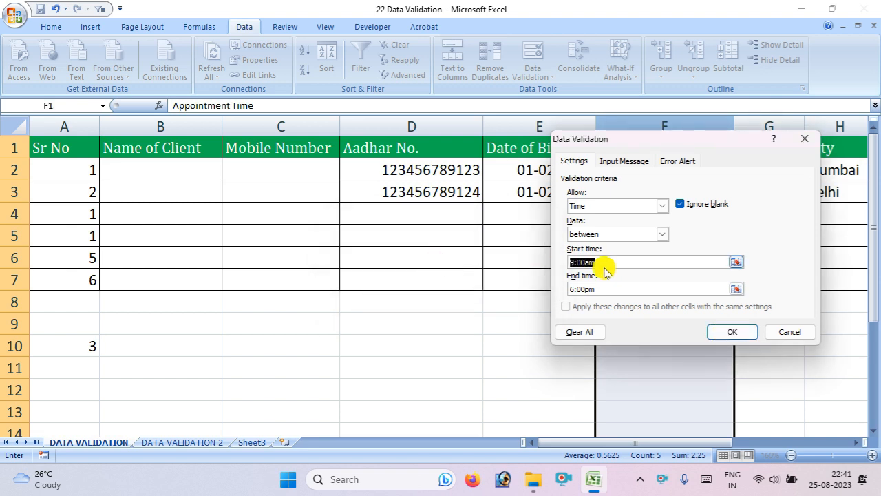
type("9:00 am")
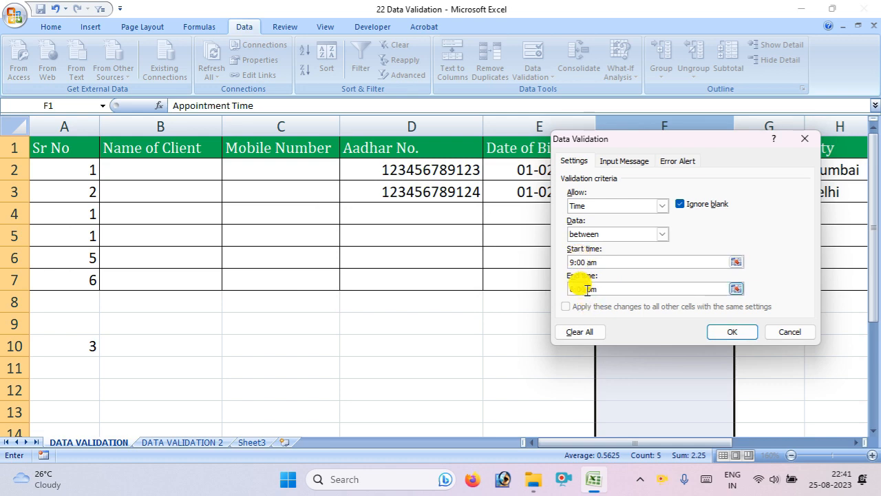
left_click(719, 330)
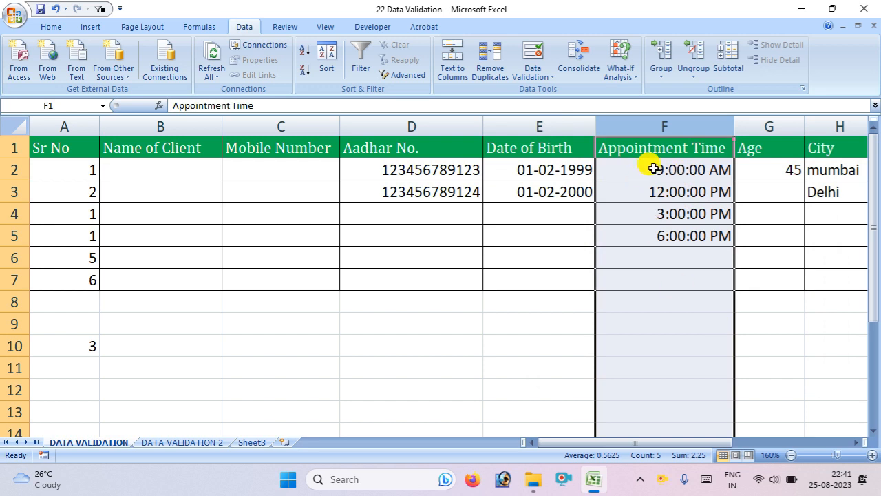
Test the Appointment Time validation by entering 4:00am in cell F6, and cancel the entry
left_click_drag(651, 244, 656, 271)
left_click(656, 269)
left_click(654, 262)
double_click(653, 256)
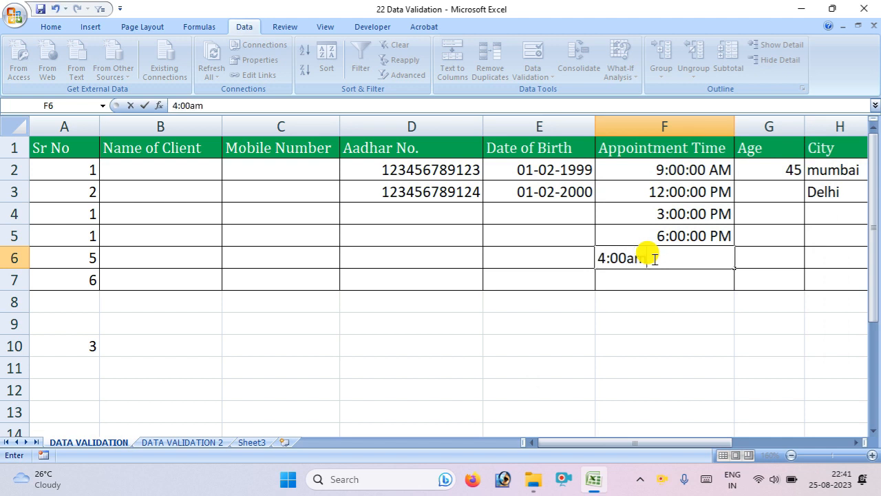
key("Return")
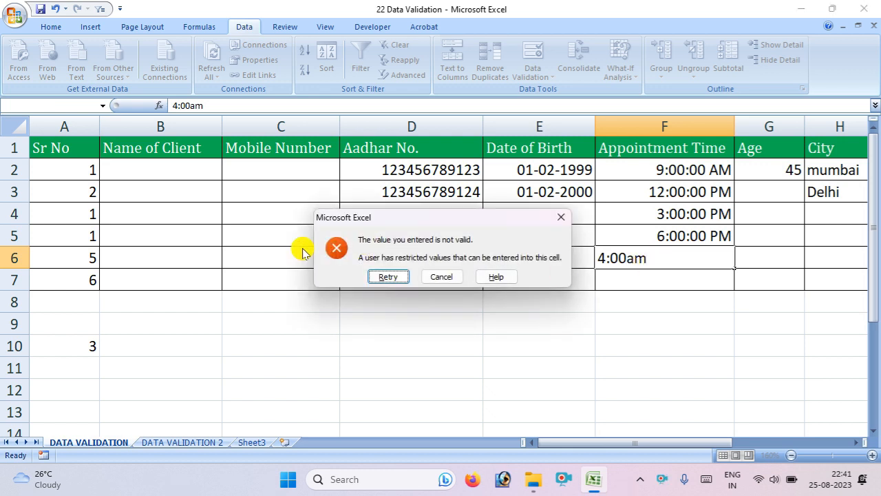
left_click(442, 277)
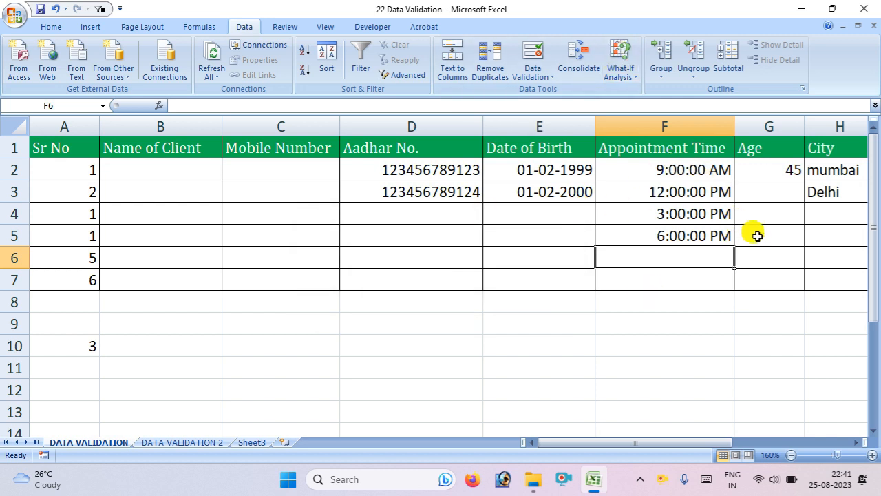
Test the Age validation by entering the text fgh in cell G4, and cancel the entry
double_click(763, 212)
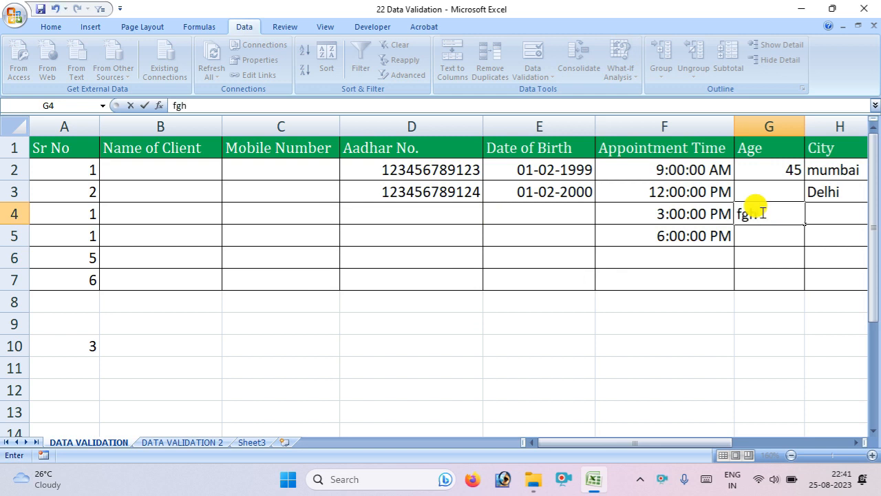
key("Return")
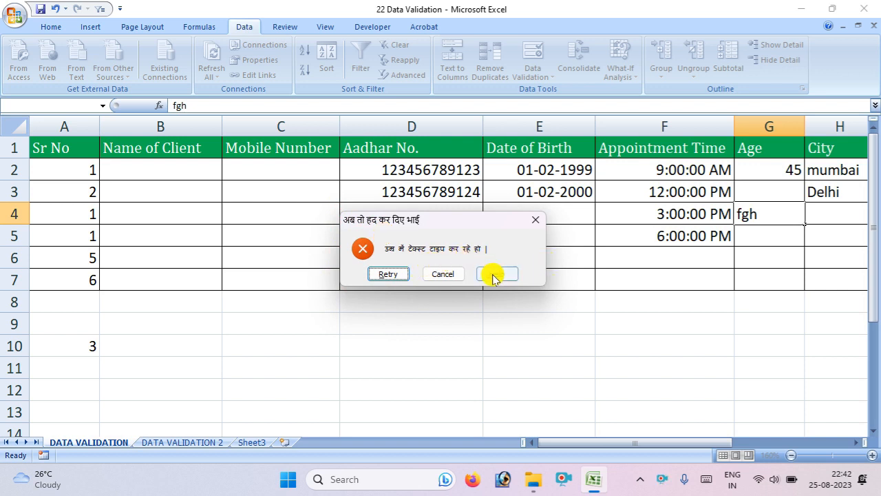
left_click(441, 275)
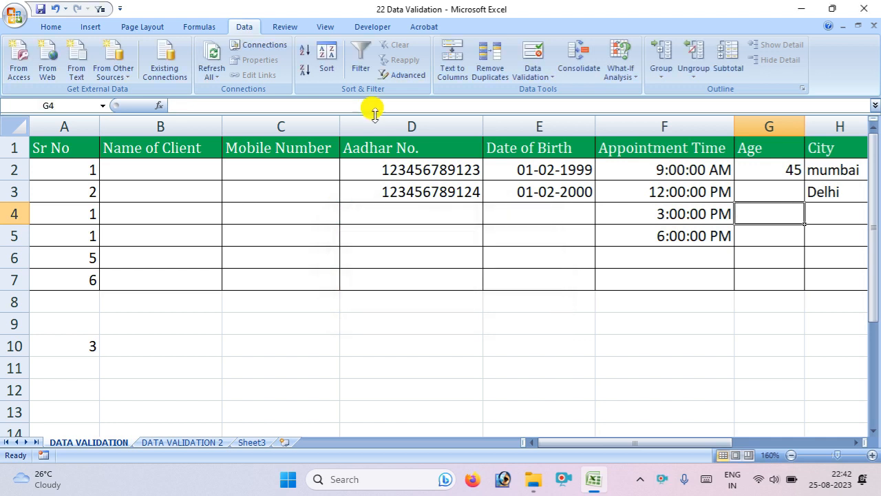
Examine the custom validation formula of Age cell G4, and close the settings without changes
left_click(533, 73)
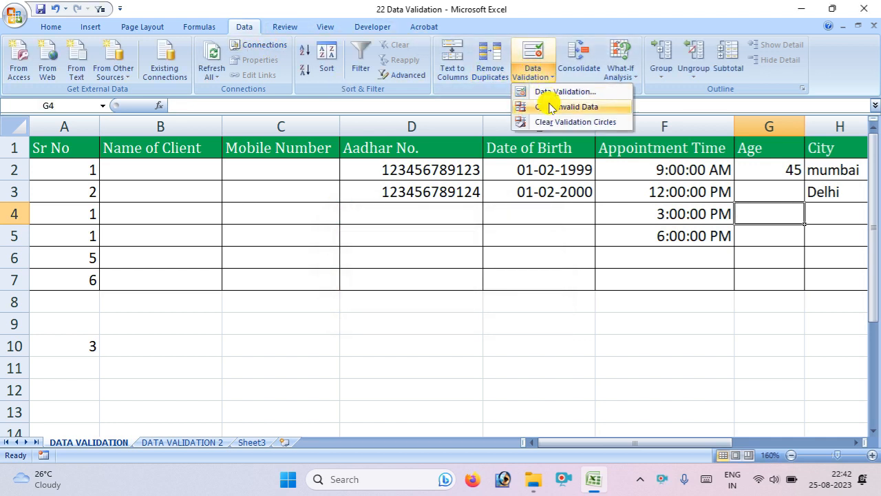
left_click(548, 91)
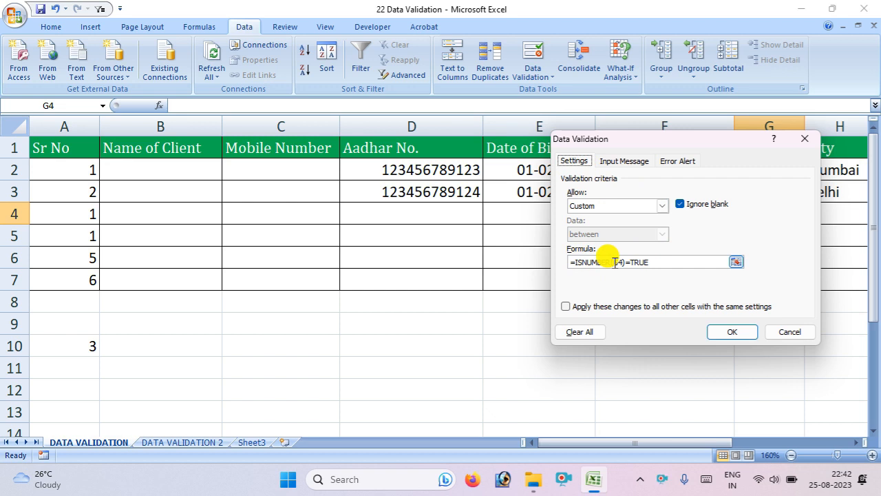
left_click_drag(680, 143, 559, 282)
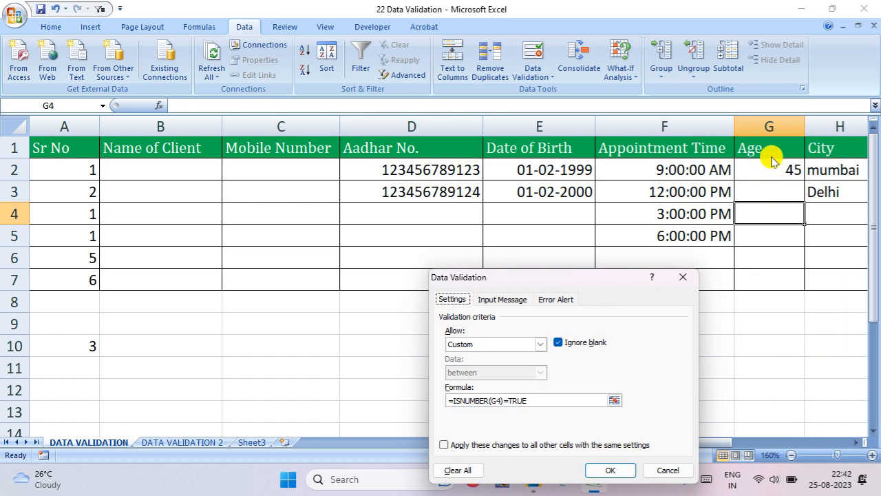
left_click(680, 277)
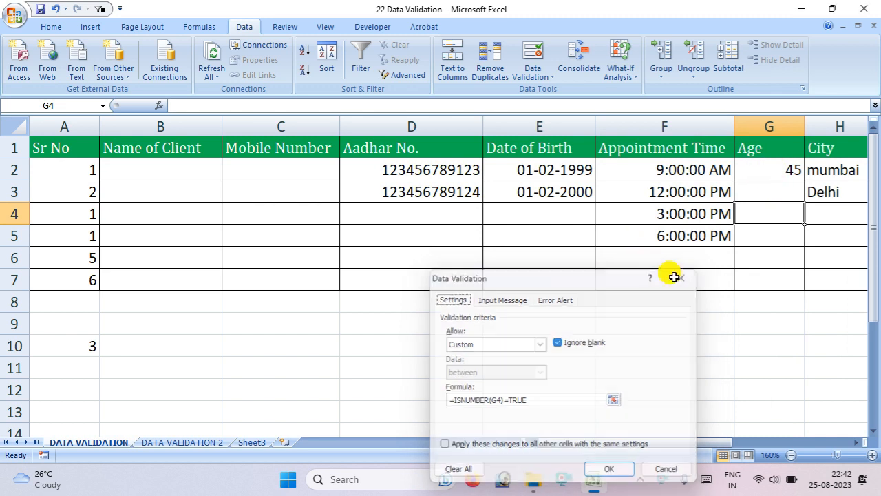
Open the data validation settings for the whole Age column, extending validation to its cells without settings
left_click(749, 128)
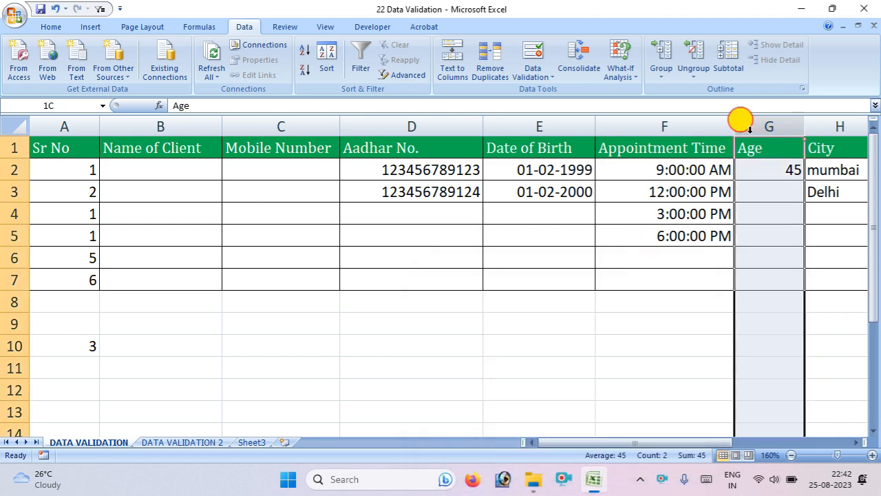
left_click(547, 69)
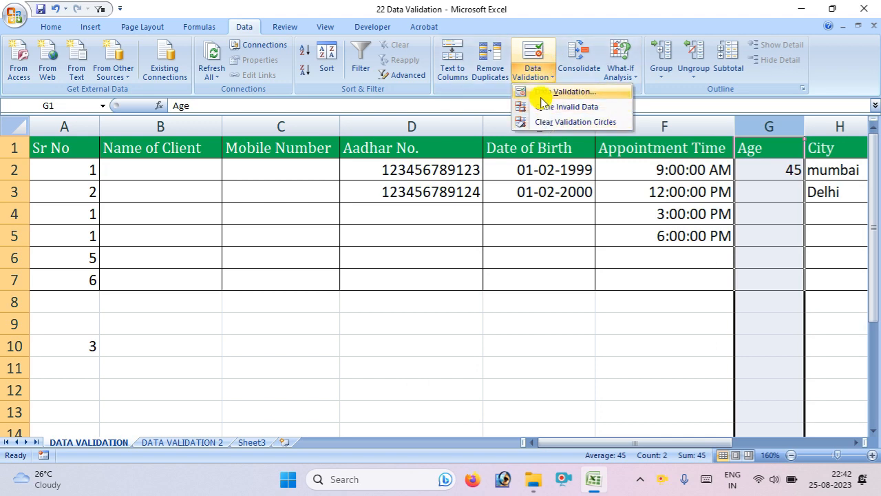
left_click(541, 92)
left_click(388, 274)
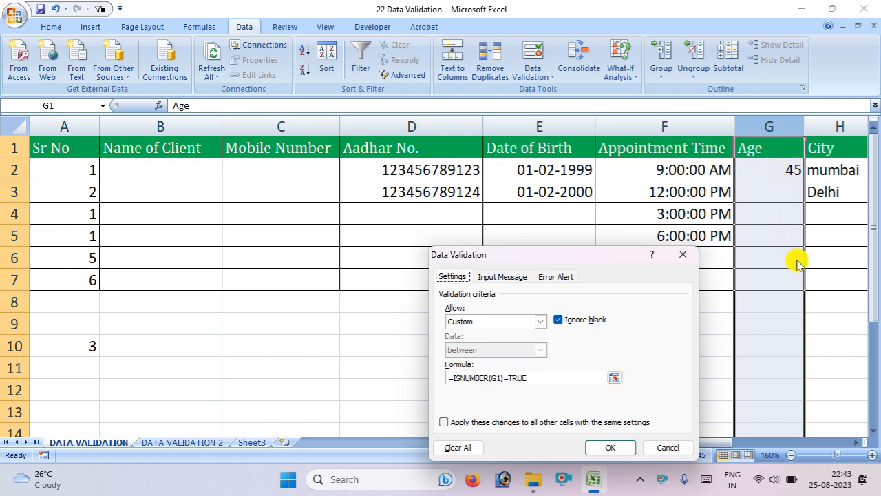
Close the Age settings without changes and open data validation for the whole City column, extending validation to its cells without settings
left_click(682, 253)
left_click_drag(677, 447, 813, 442)
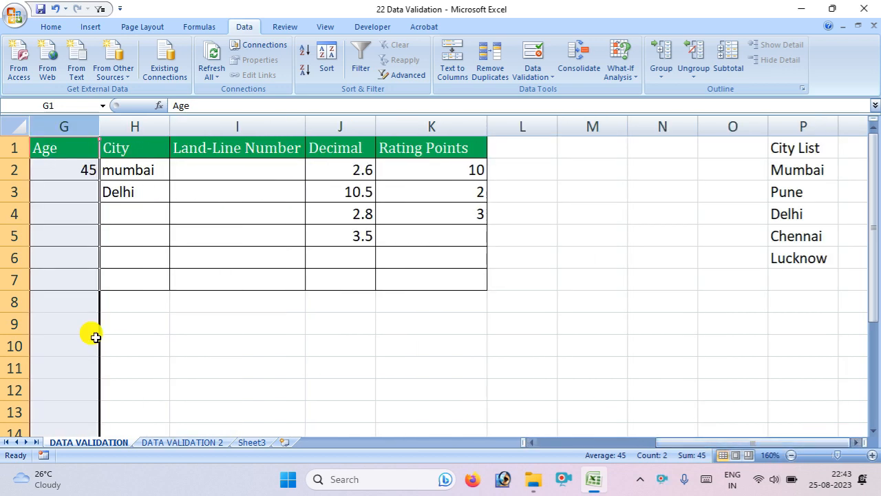
left_click(138, 254)
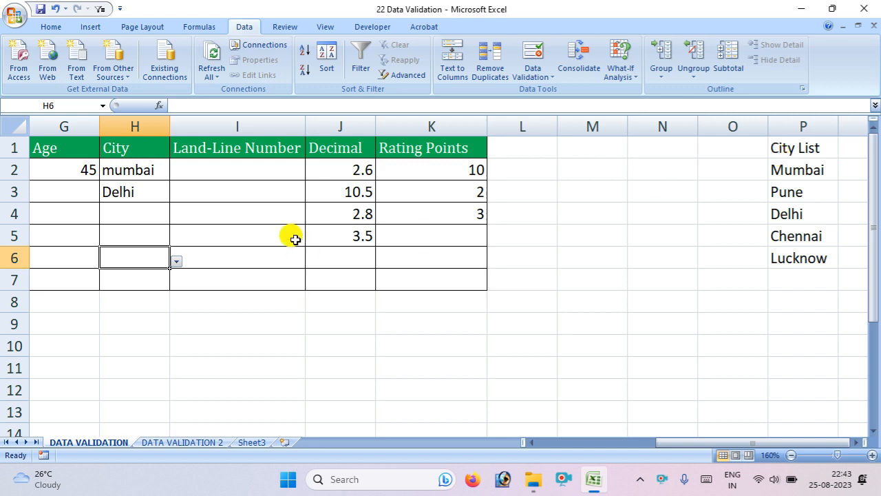
left_click(135, 126)
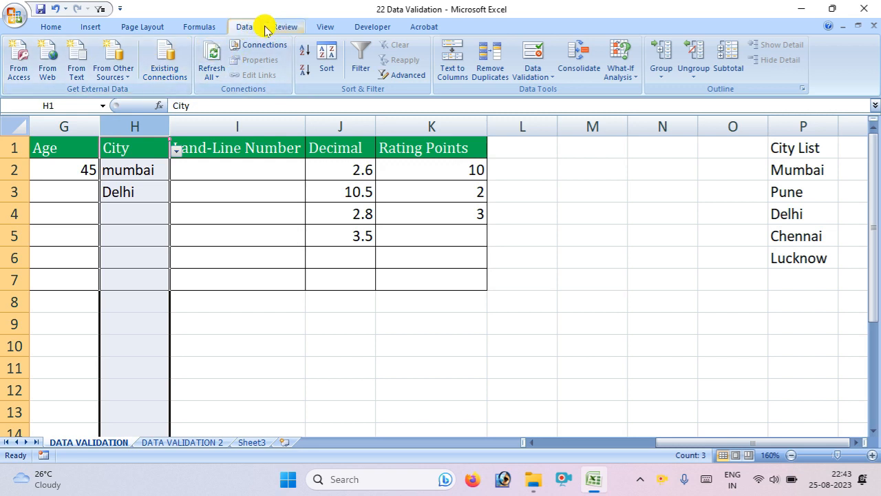
left_click(529, 56)
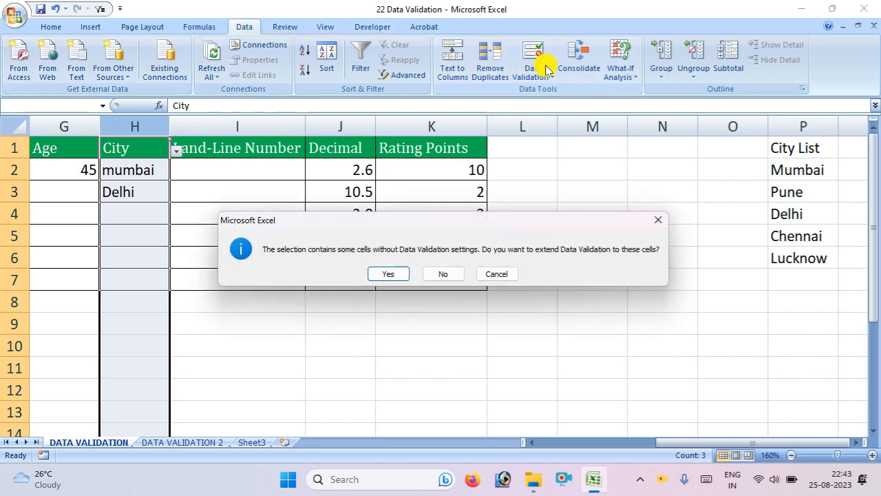
left_click(390, 274)
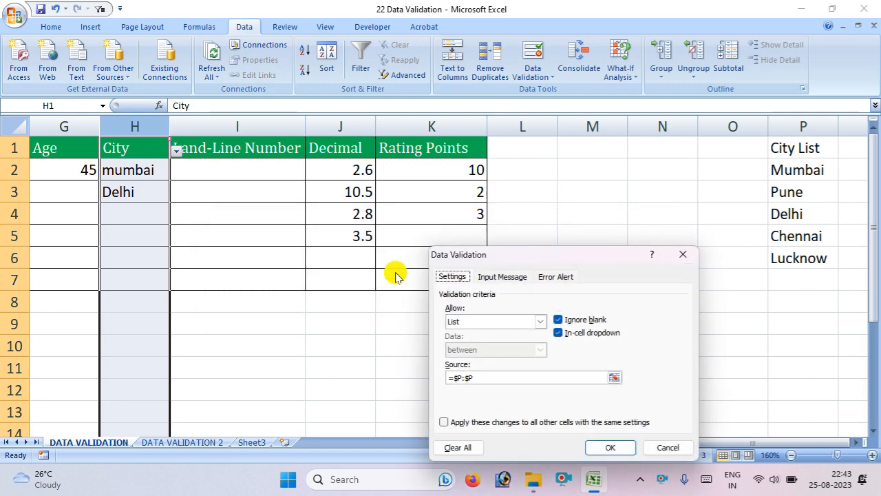
Apply List validation with source =$P:$P to the whole City column, reviewing its error alert before confirming
left_click(515, 321)
left_click(515, 321)
left_click(515, 321)
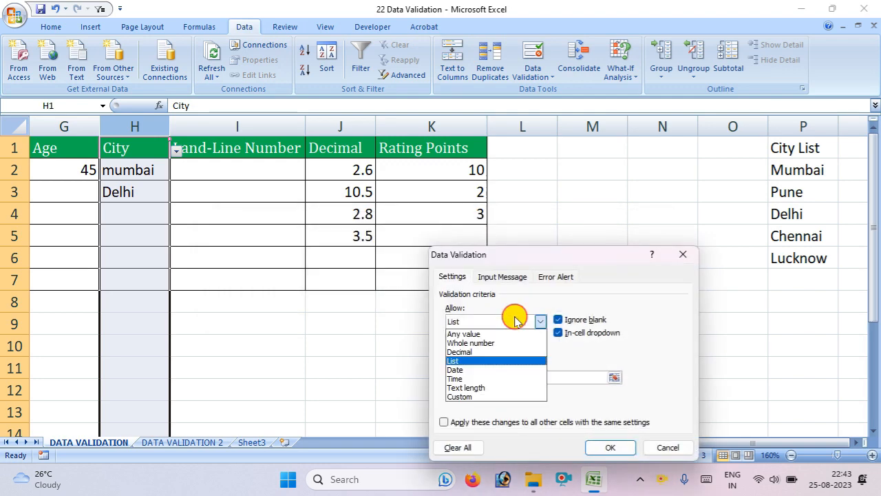
left_click(491, 363)
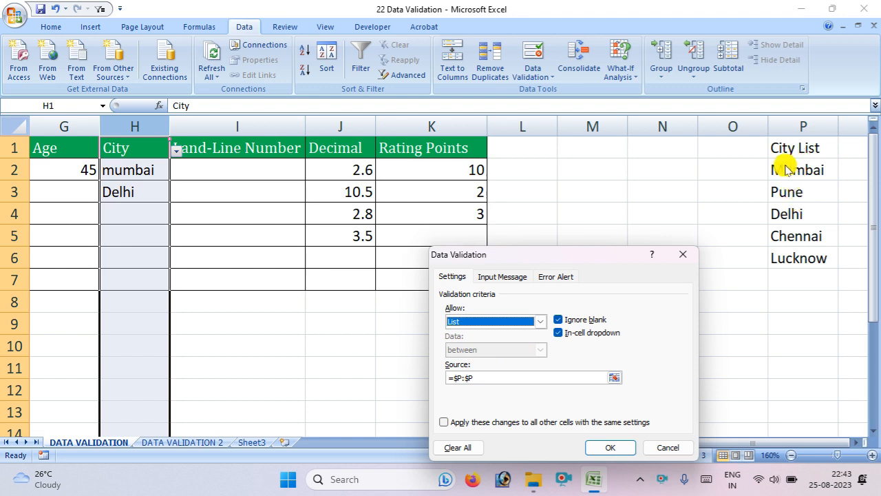
left_click(504, 377)
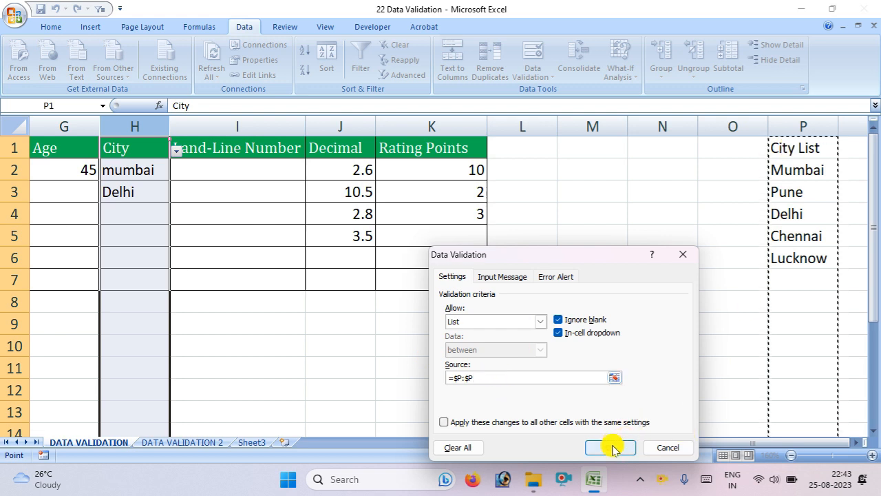
left_click(556, 278)
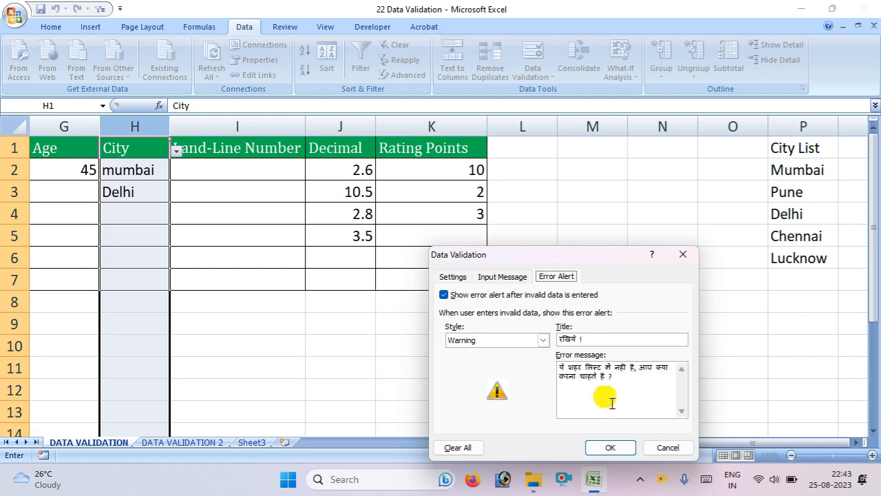
left_click(612, 447)
Choose Mumbai from the city list in cell H4
left_click(143, 246)
key("Up")
key("Up")
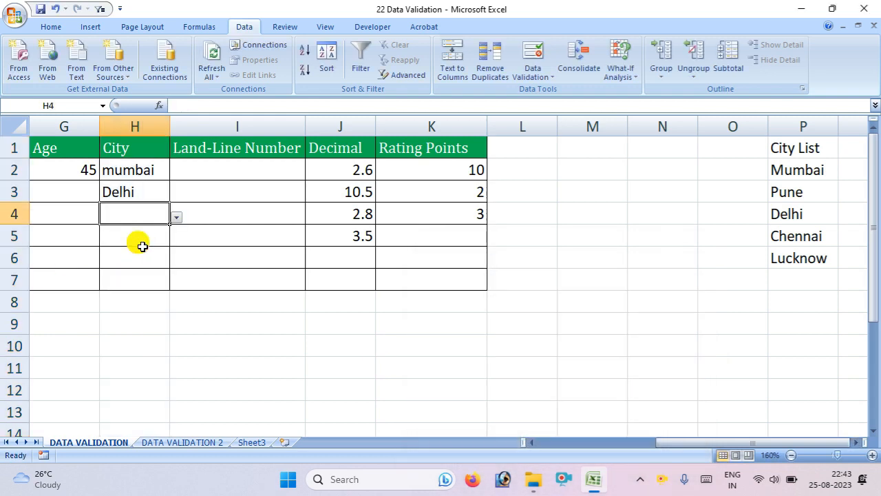
left_click(176, 217)
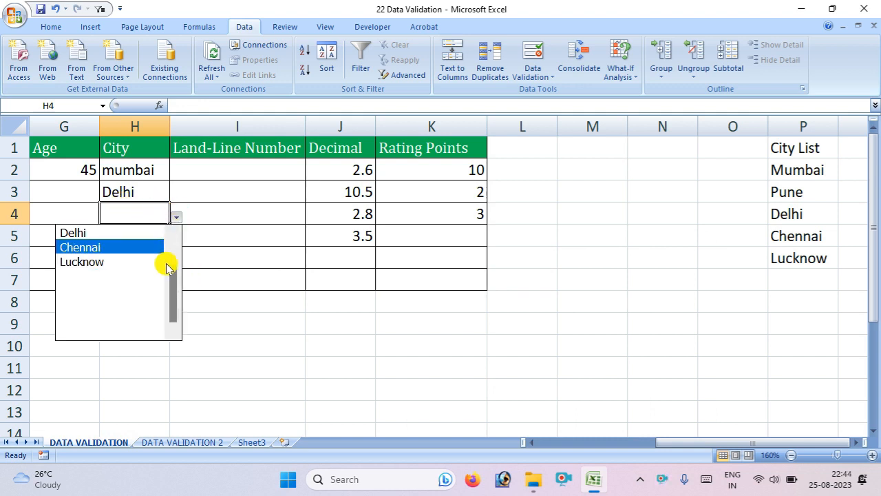
scroll(159, 246, "up", 1)
left_click(122, 241)
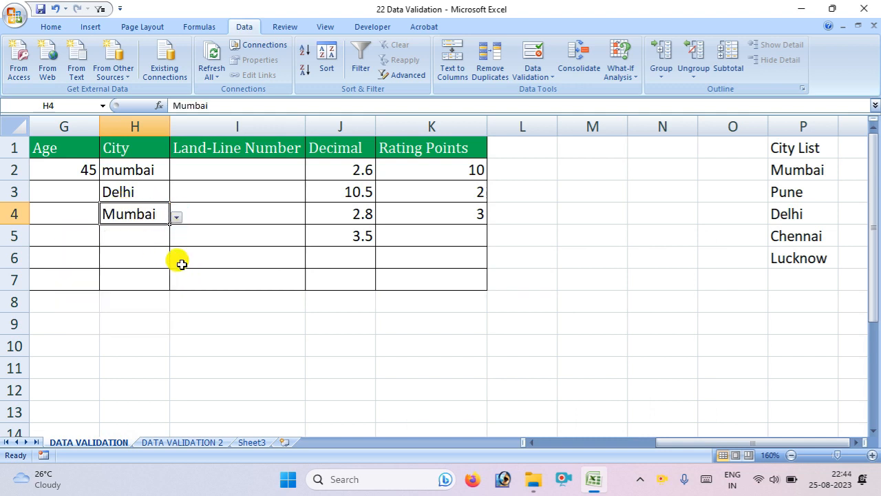
Examine the input message and error alert of the Land-Line Number column's validation, and close the settings without changes
left_click(233, 192)
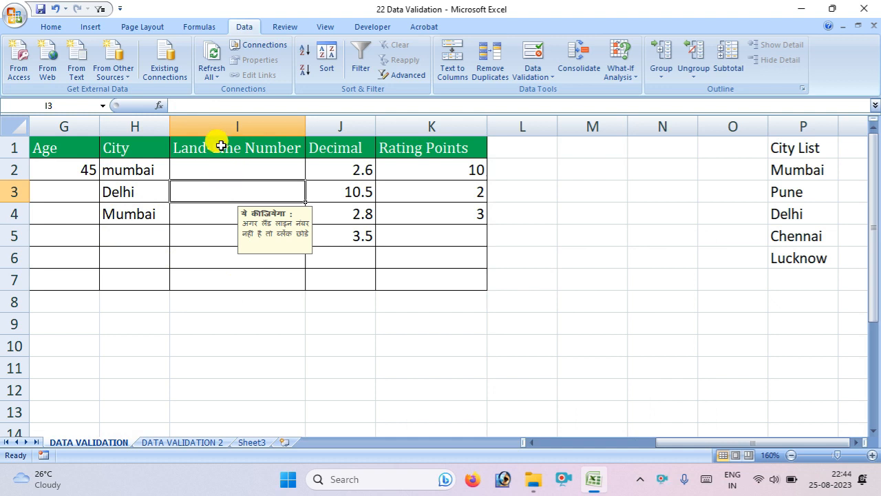
left_click(212, 126)
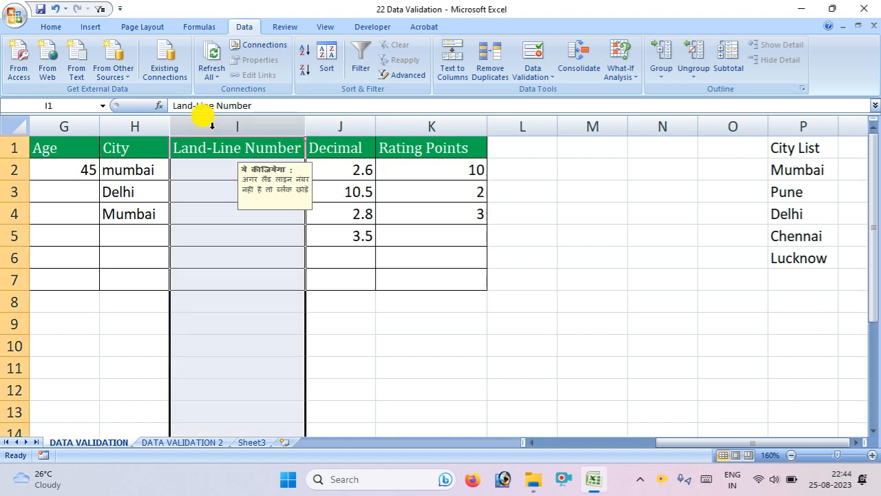
left_click(535, 55)
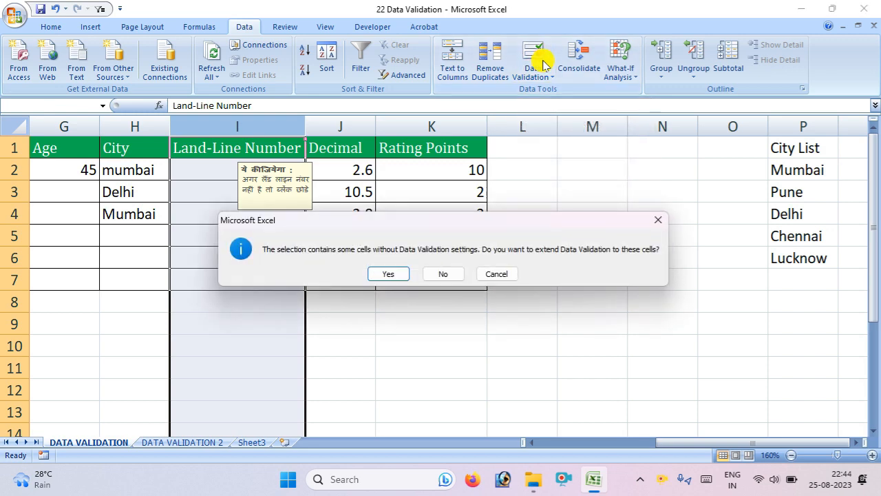
left_click(388, 274)
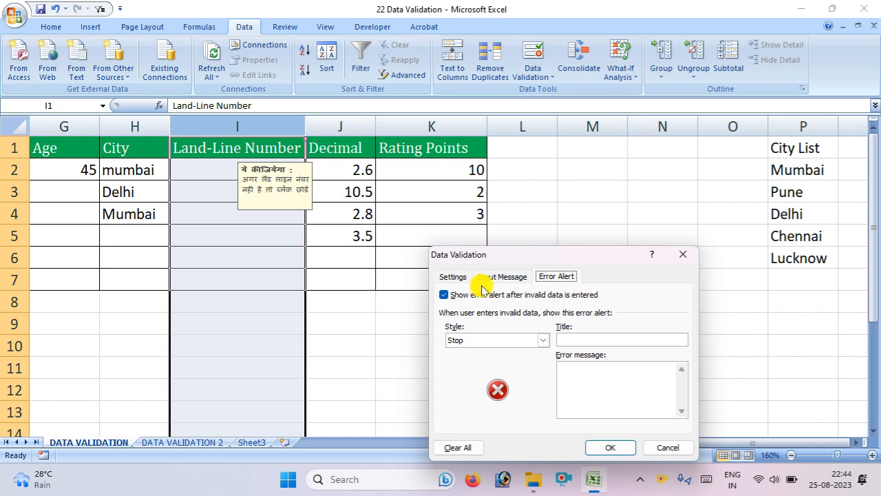
left_click(494, 276)
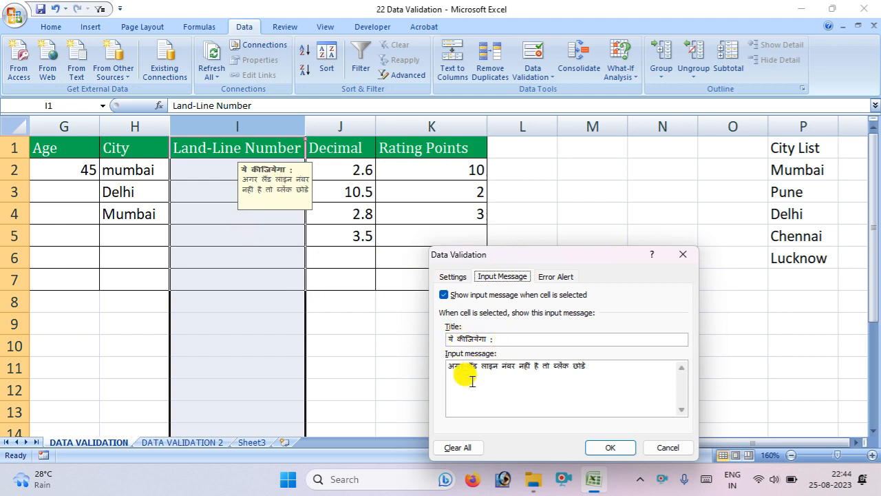
mouse_move(593, 477)
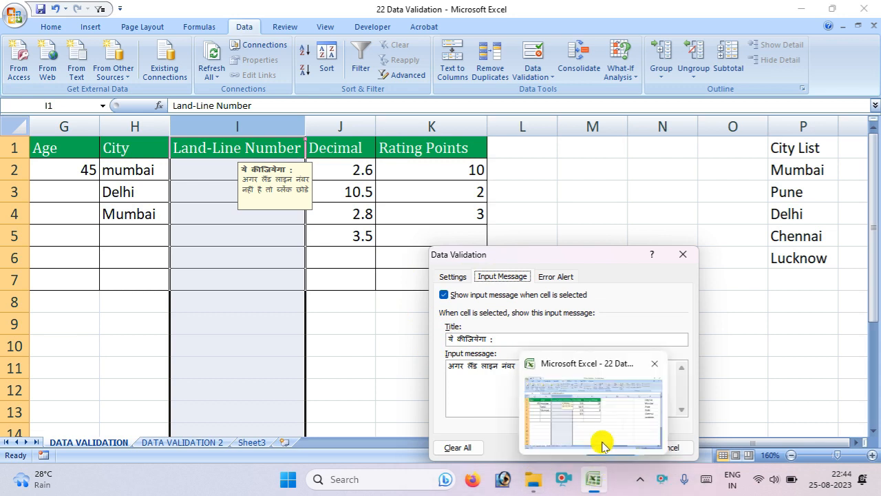
left_click(683, 254)
left_click(379, 296)
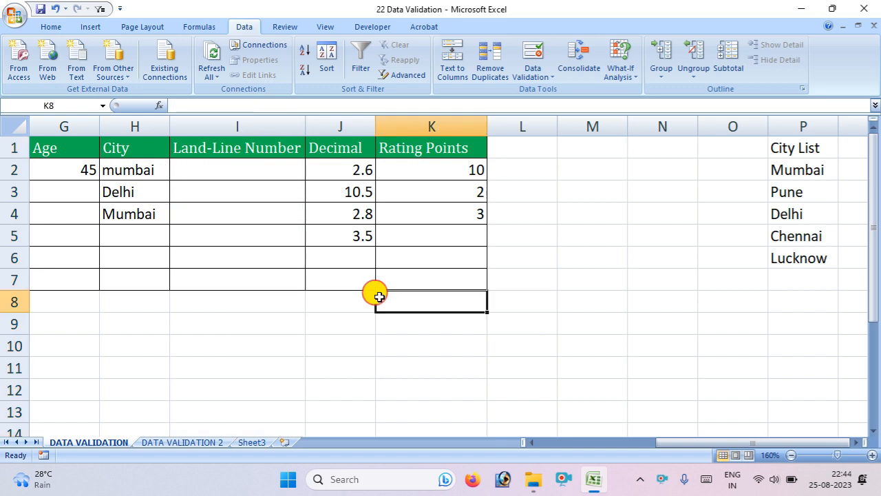
Extend validation to the whole Decimal column, allowing decimals between 2.5 and 10.5 with a Stop error alert
left_click(336, 136)
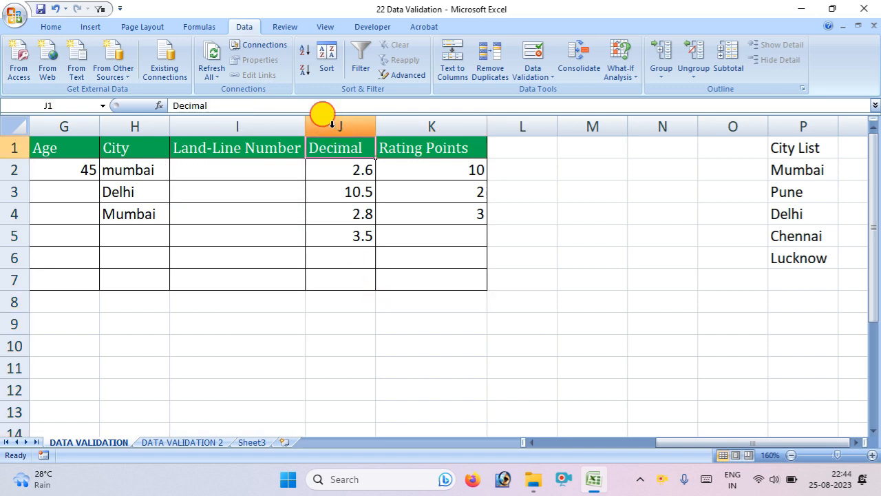
left_click(323, 124)
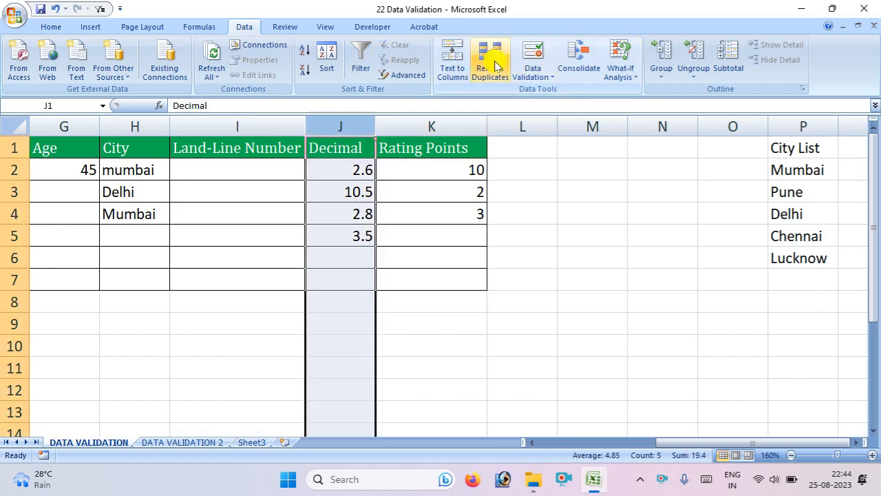
left_click(541, 53)
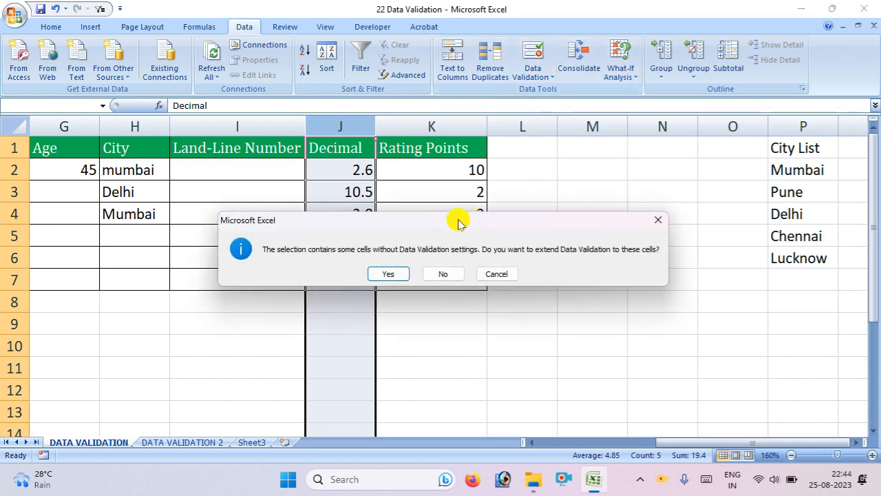
left_click(391, 273)
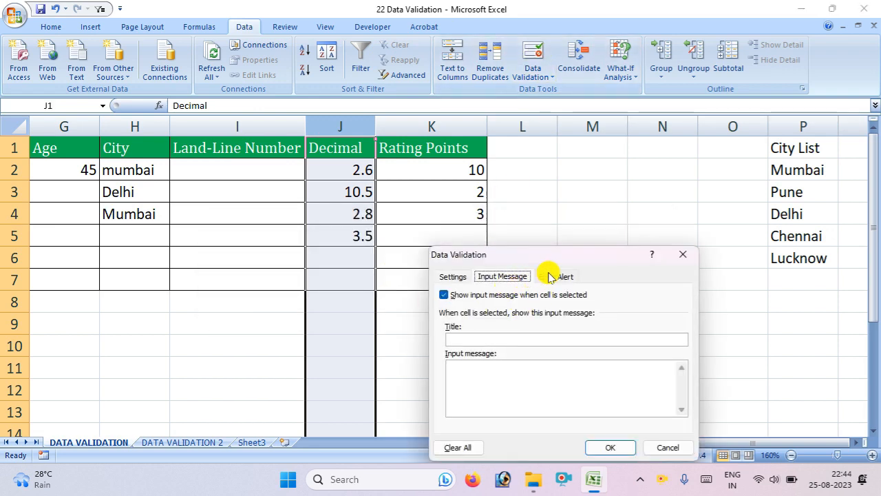
left_click(464, 277)
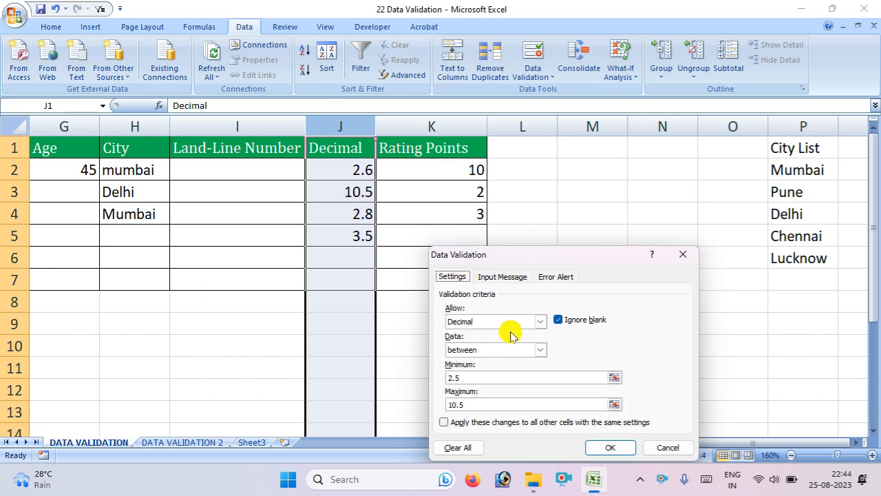
left_click(477, 375)
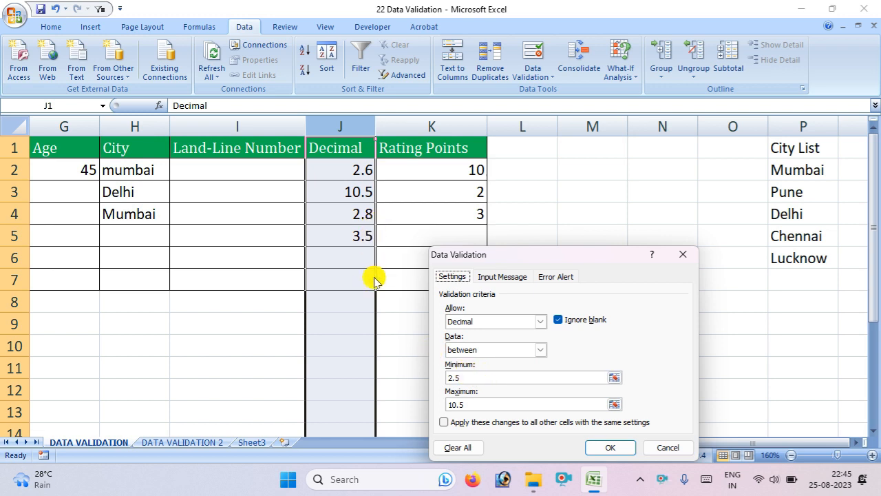
left_click(462, 404)
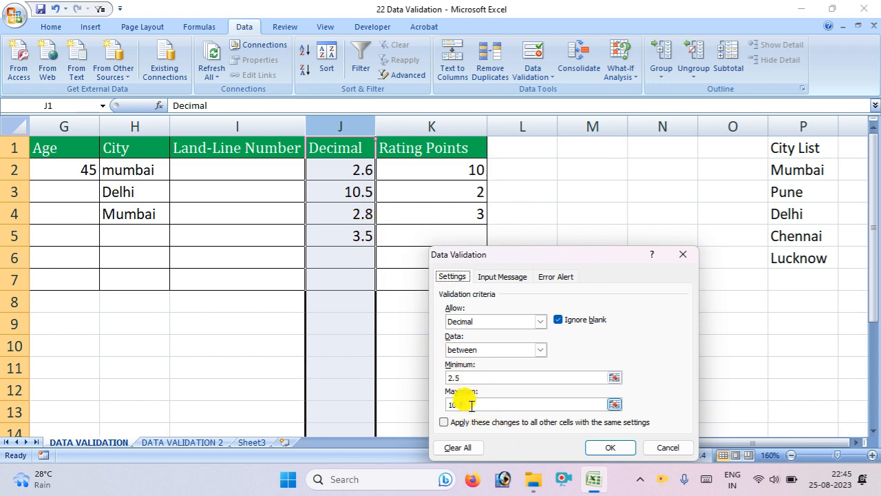
left_click(548, 277)
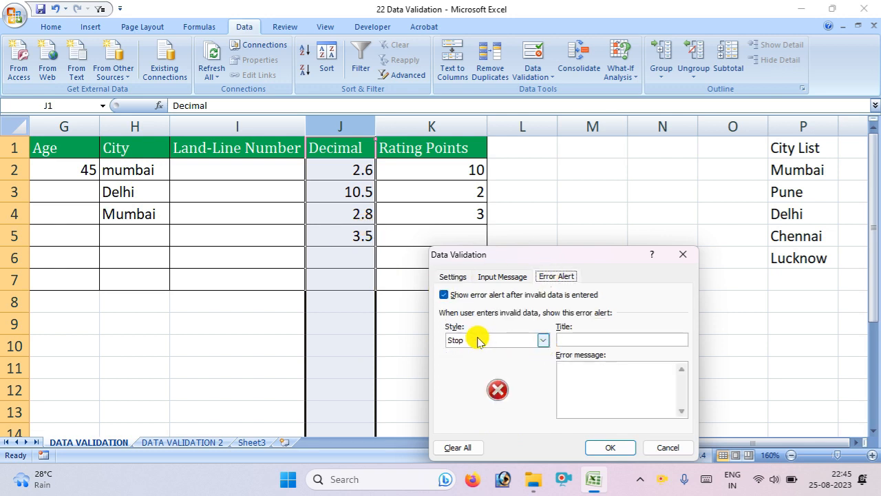
left_click(571, 339)
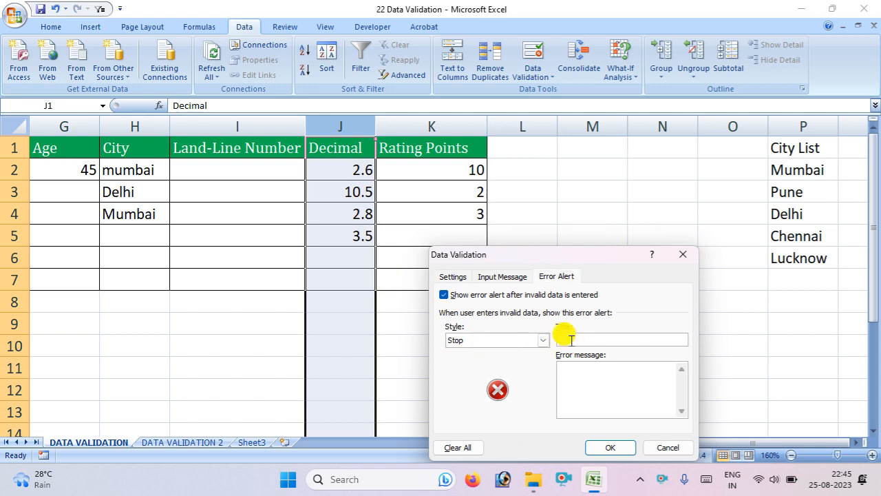
left_click(623, 448)
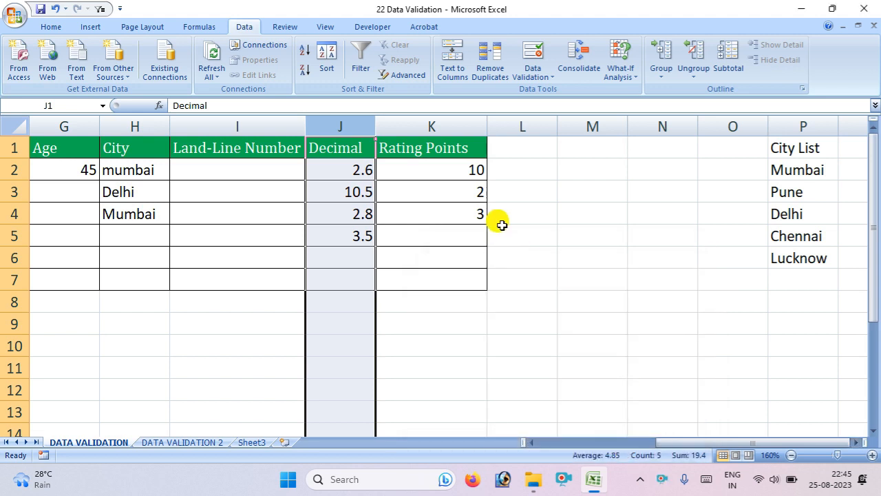
Open data validation for the whole Rating Points column, extending it to cells without settings, and examine its criteria and error alert
left_click(463, 128)
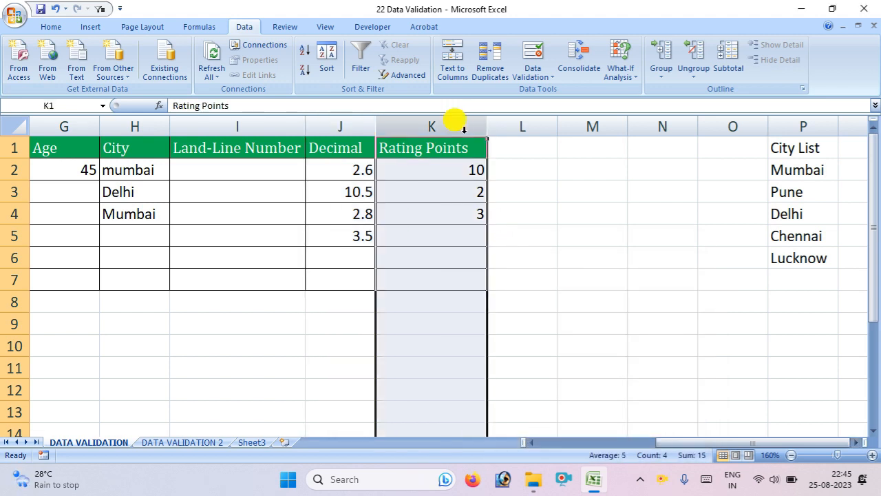
left_click(524, 57)
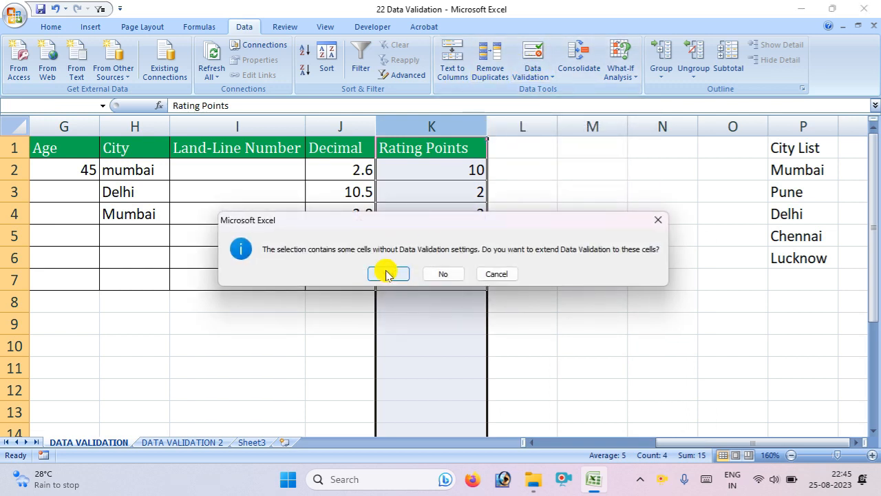
left_click(388, 273)
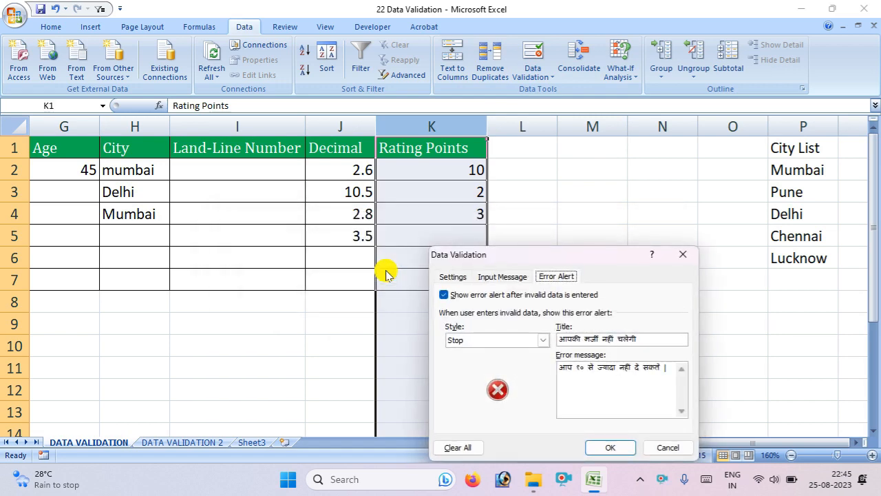
left_click(454, 276)
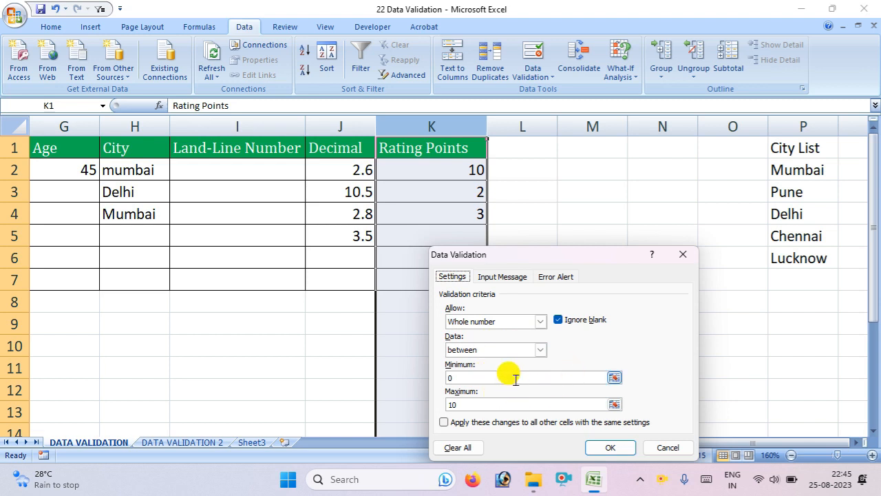
left_click(555, 273)
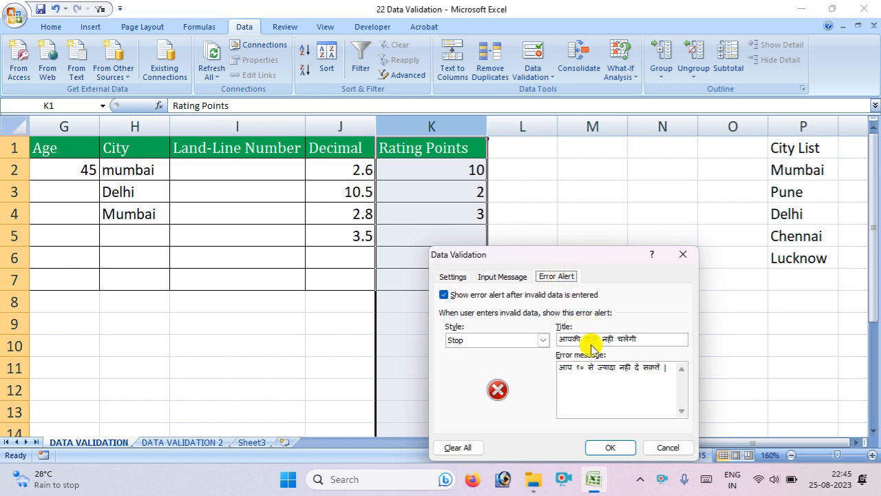